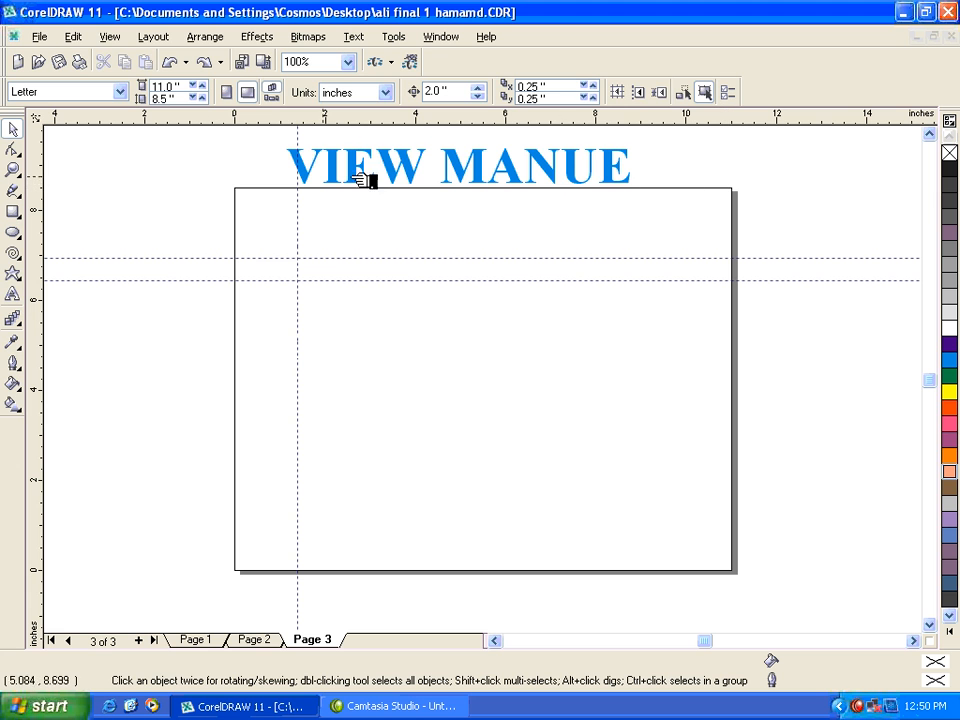
Hide the page border and show the printable area on page 3.
click(110, 36)
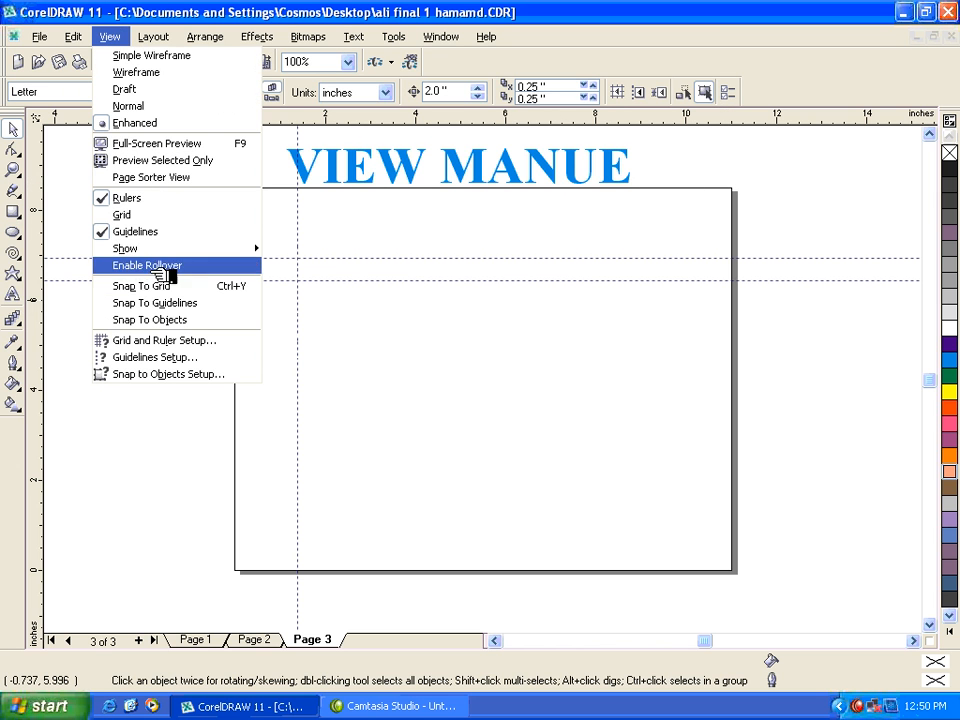
mouse_move(214, 252)
click(292, 250)
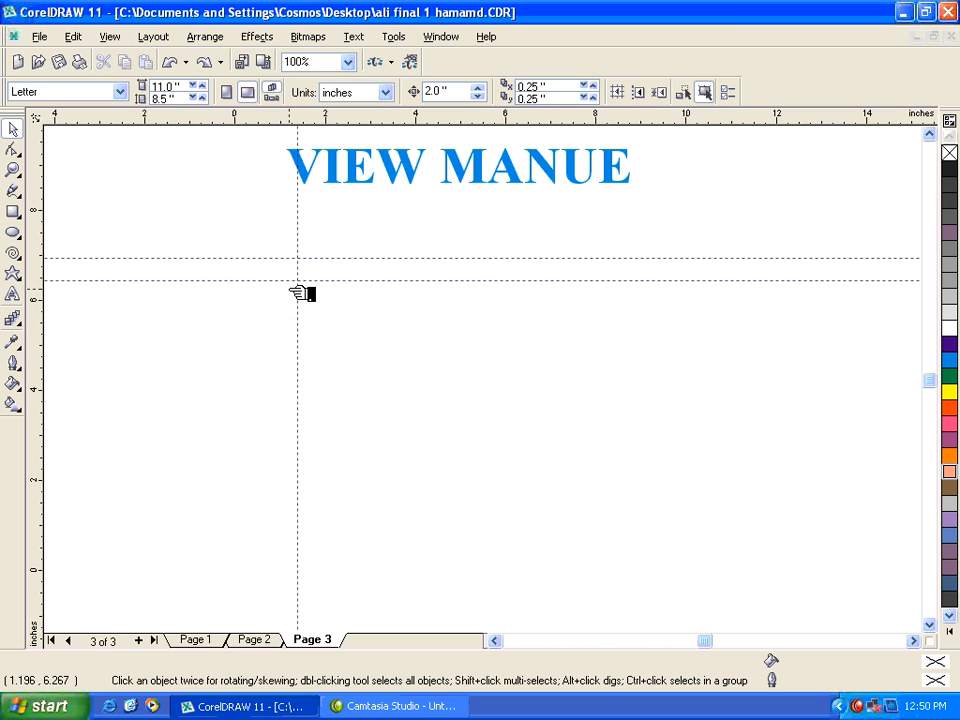
click(124, 37)
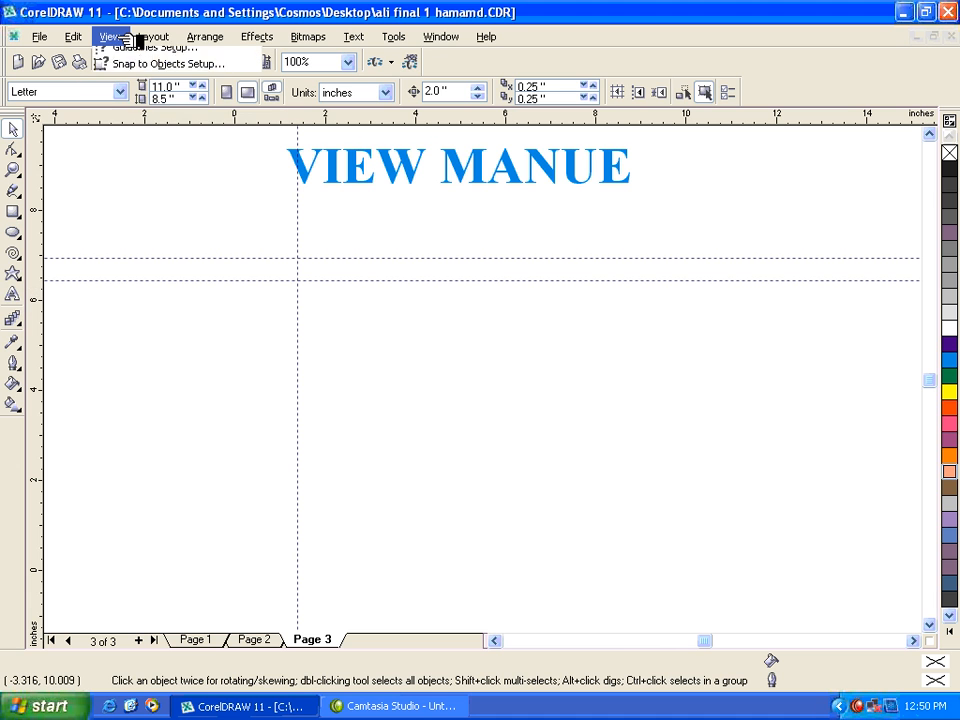
mouse_move(233, 251)
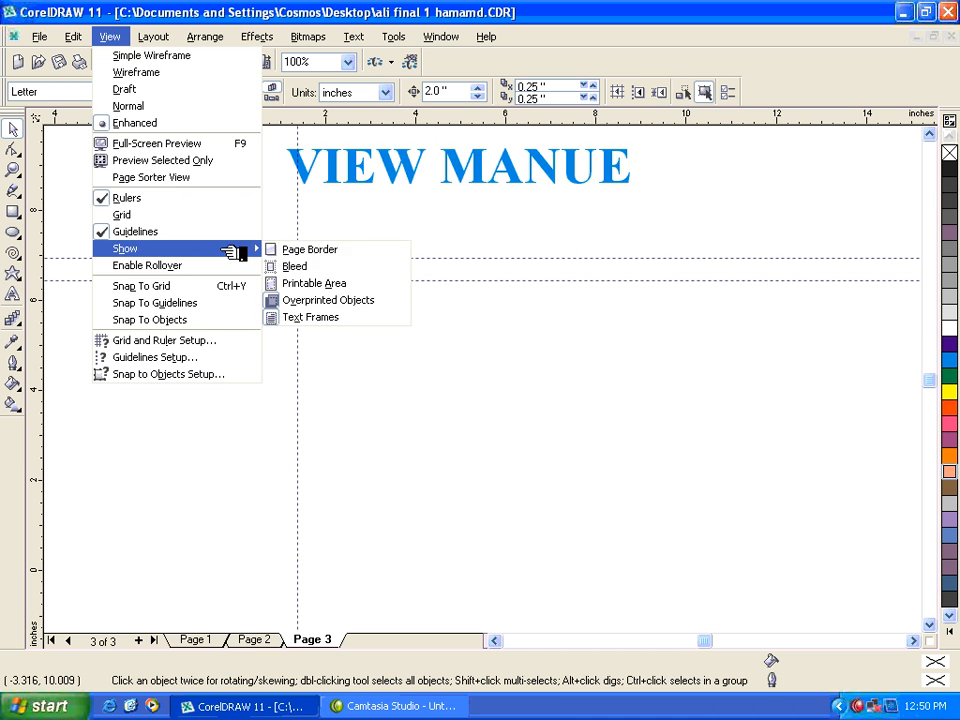
click(315, 284)
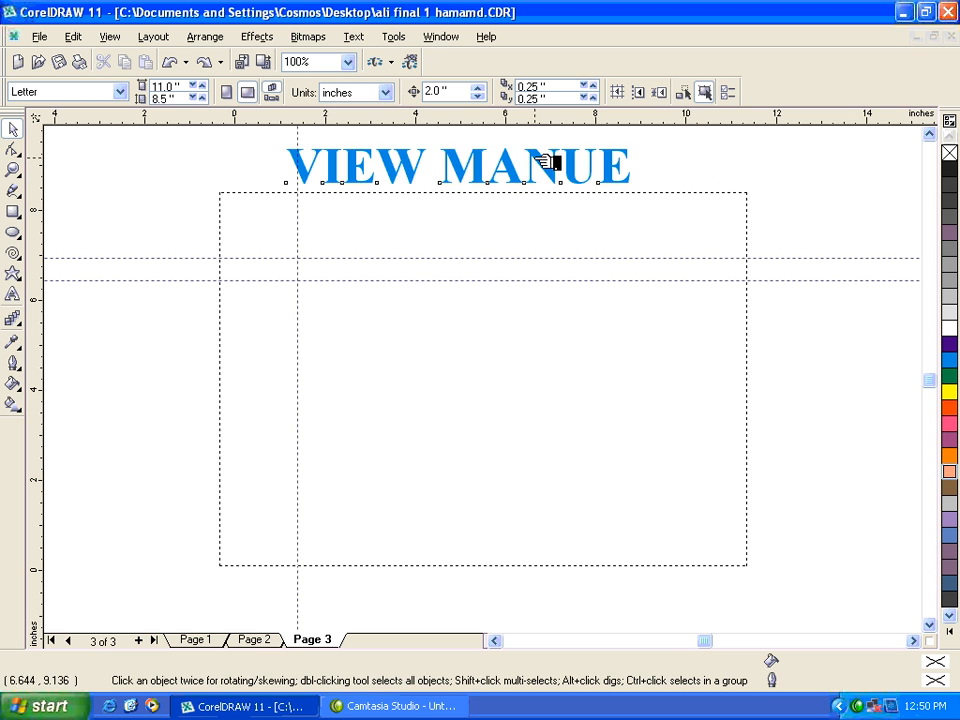
Try moving the VIEW MANUE heading down into the printable area, and hide the printable area.
drag(545, 162, 543, 245)
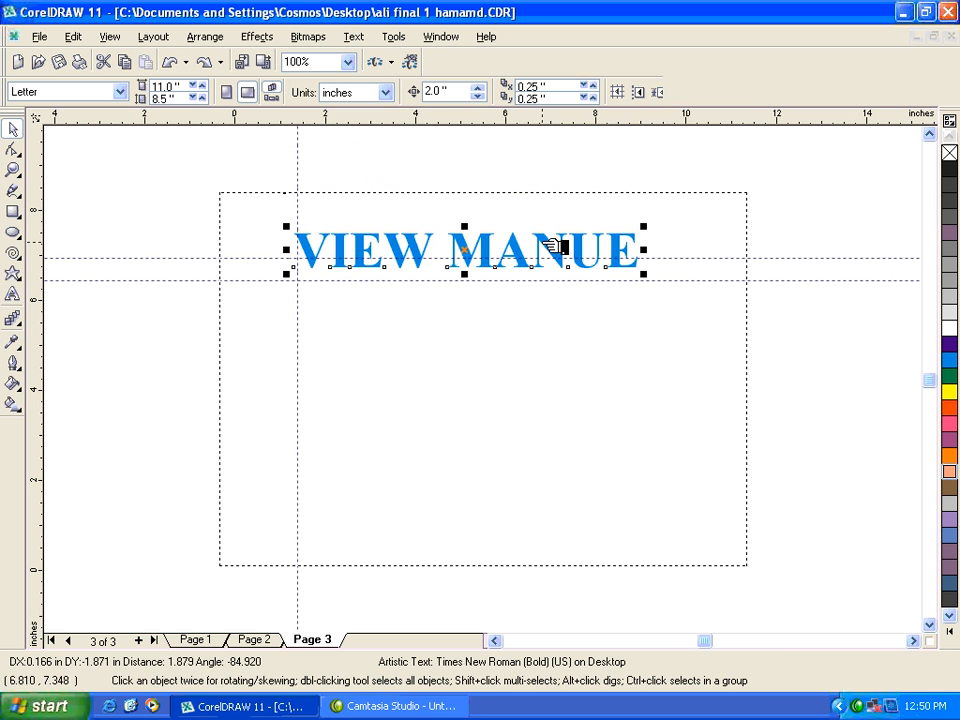
key(ctrl+z)
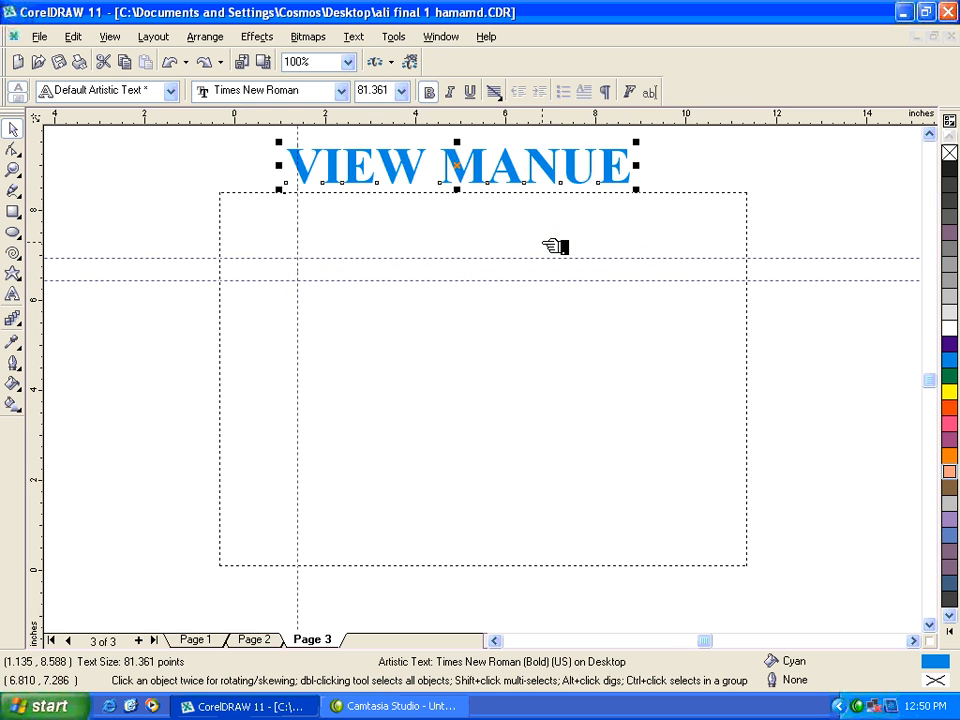
click(112, 38)
mouse_move(199, 250)
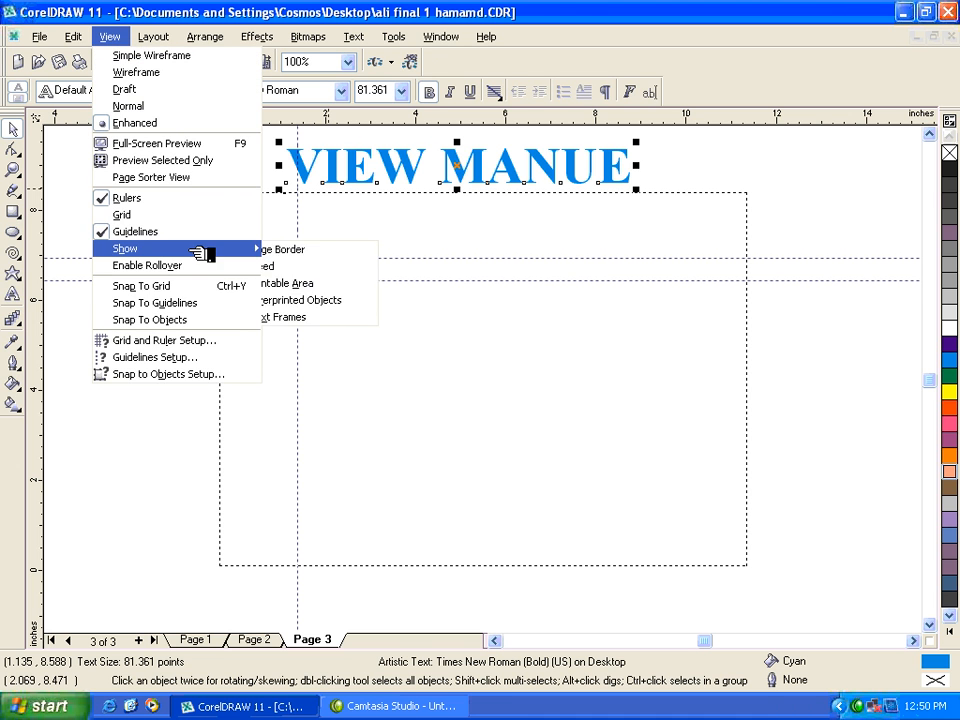
click(300, 286)
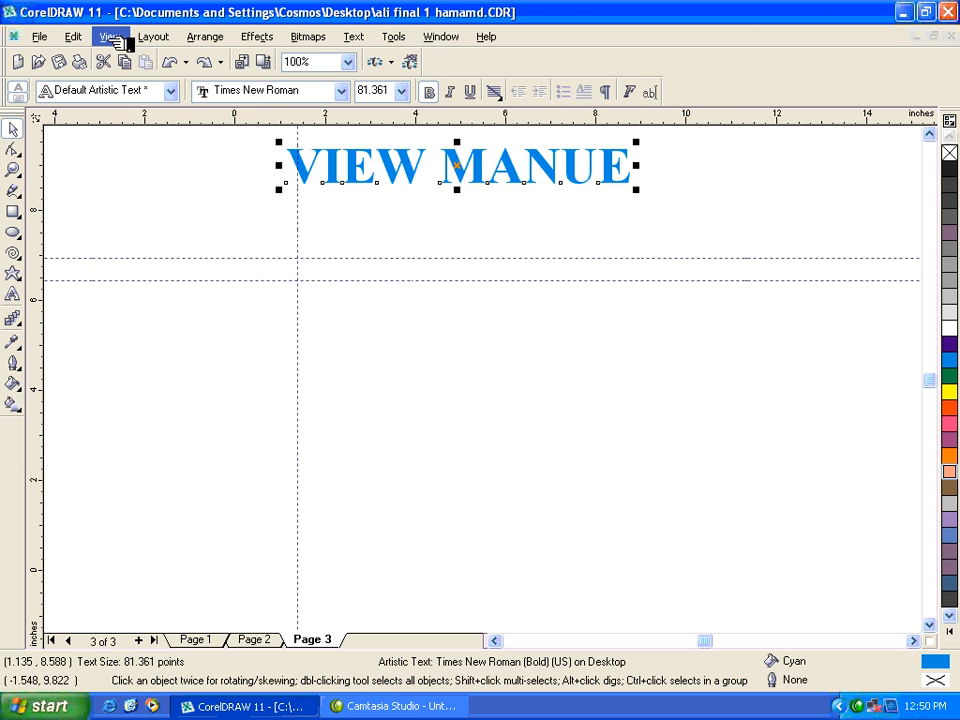
Show the bleed area outline and hide it again.
click(110, 38)
mouse_move(200, 250)
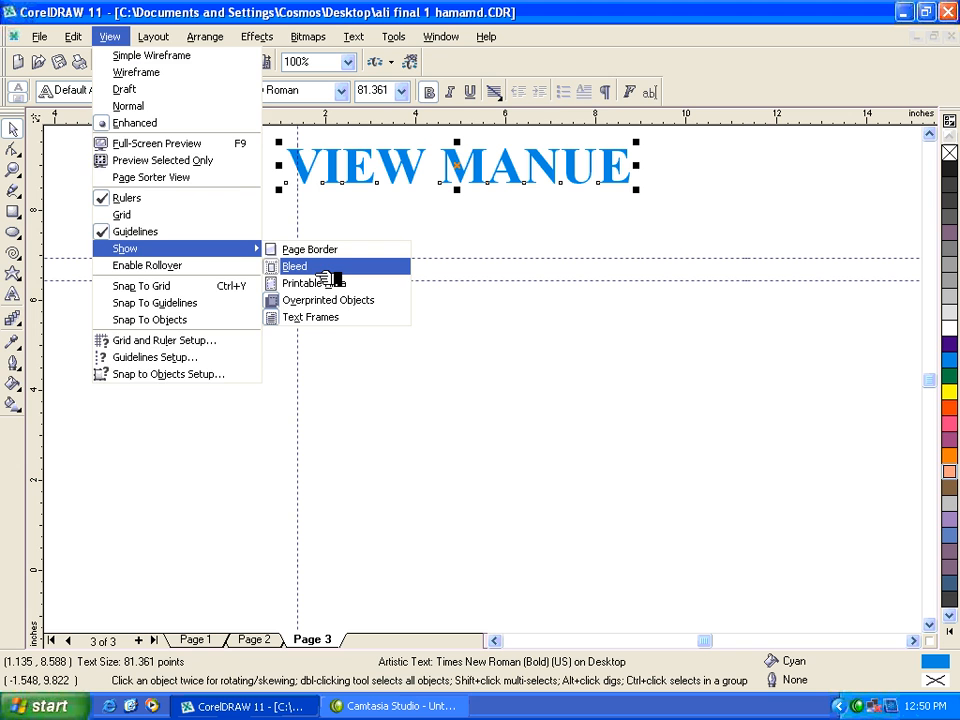
click(329, 283)
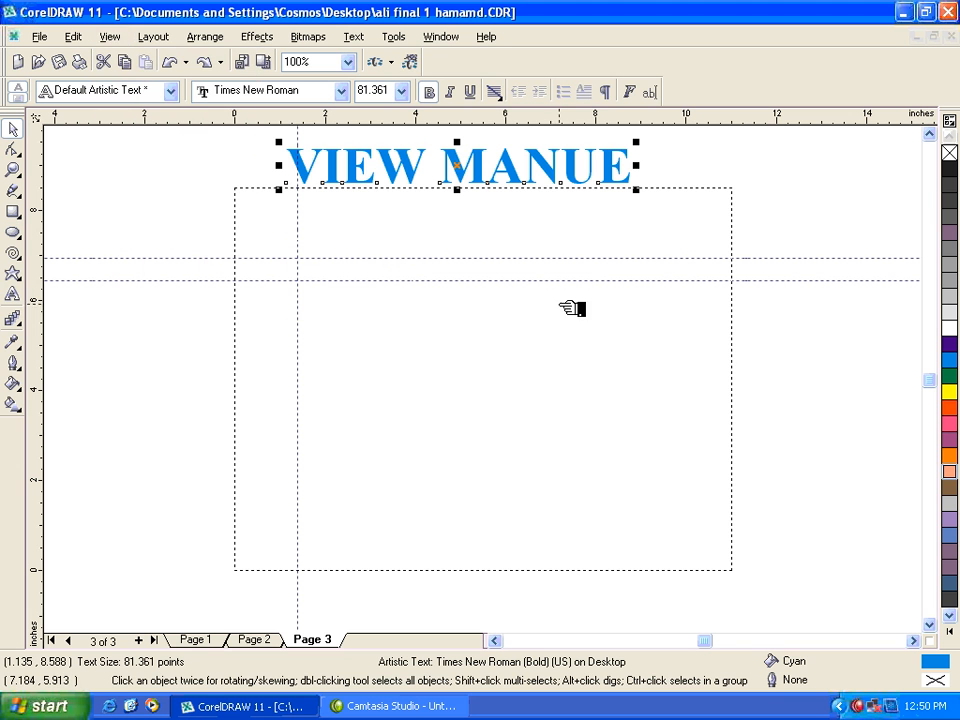
click(112, 37)
mouse_move(258, 252)
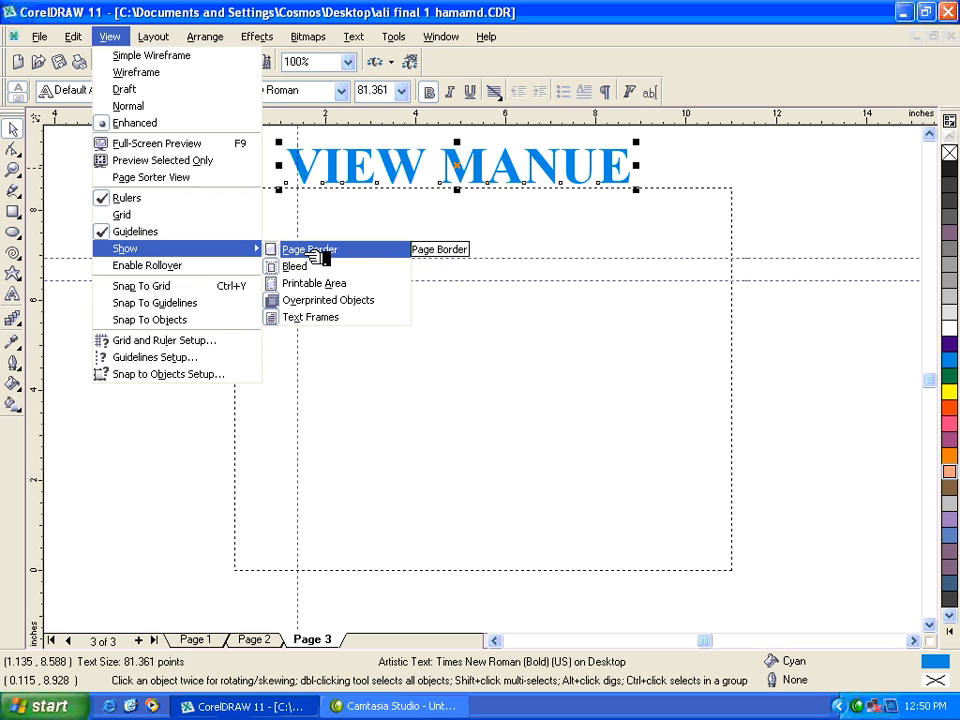
click(300, 266)
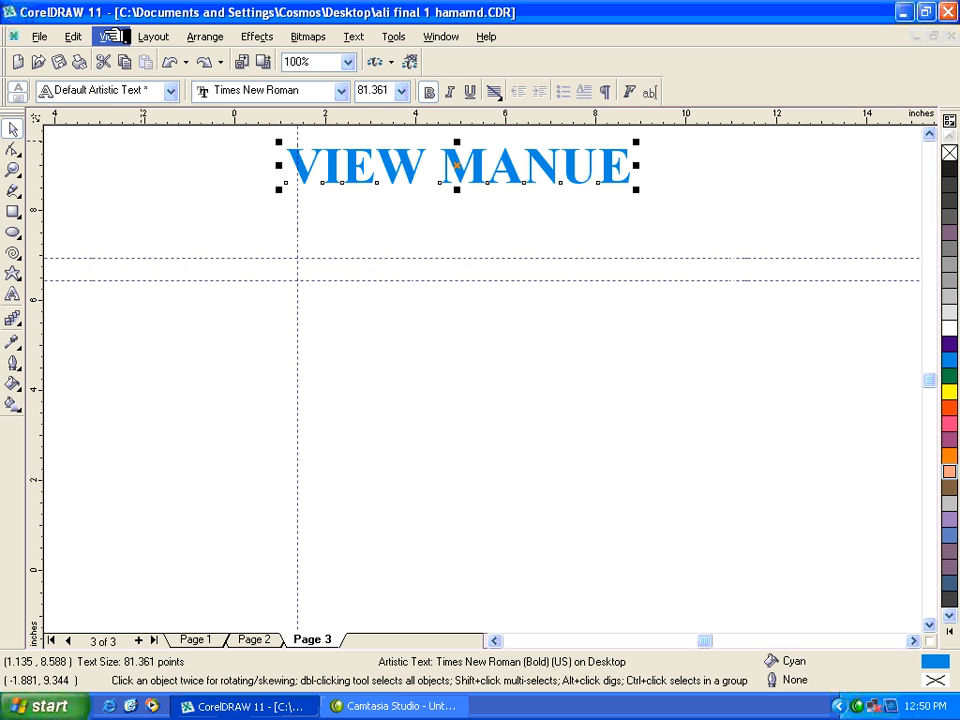
Show the page border on page 3 again.
click(110, 36)
mouse_move(223, 248)
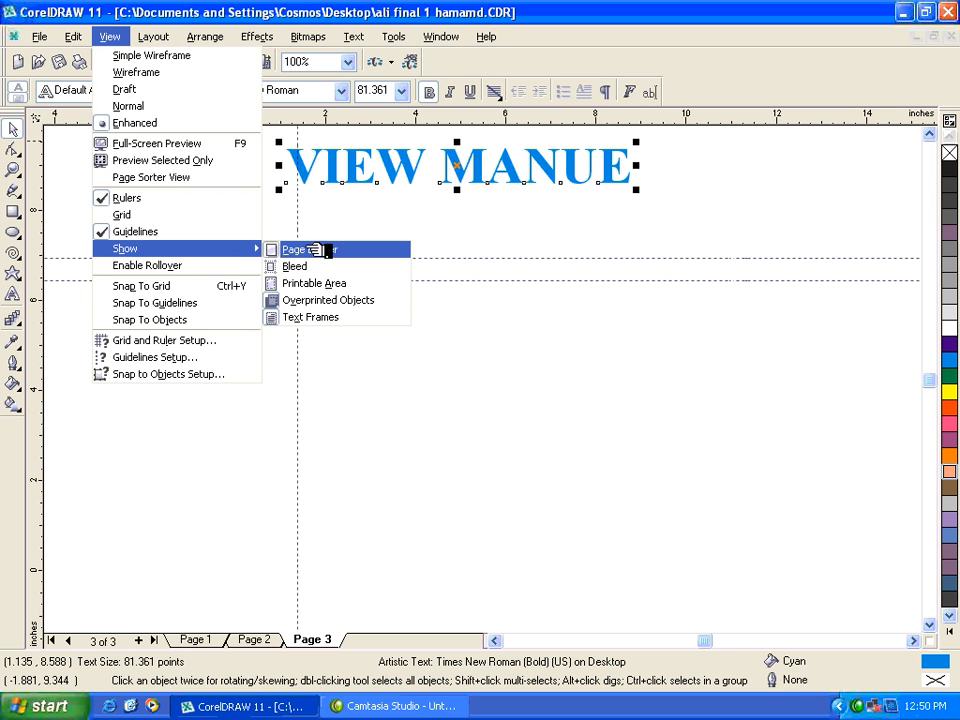
click(317, 250)
click(120, 38)
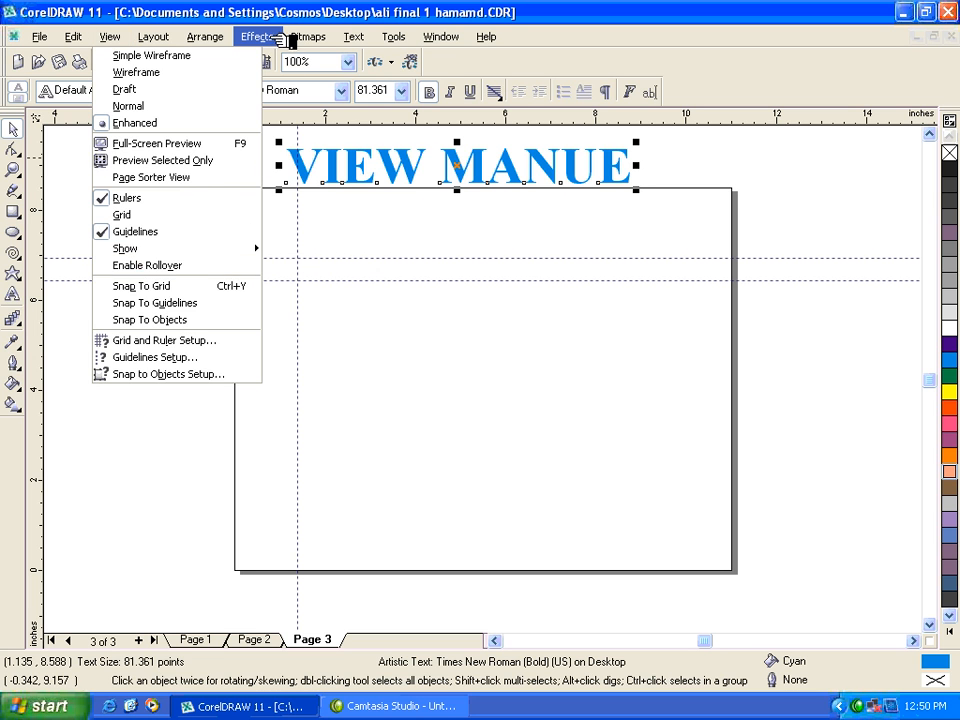
mouse_move(283, 37)
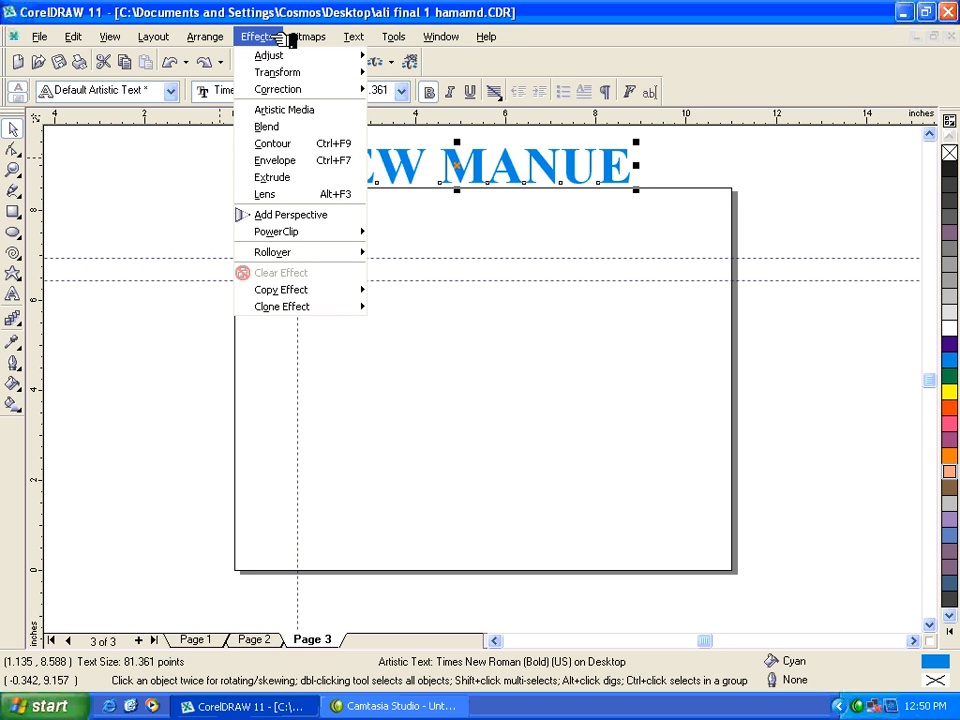
click(125, 38)
click(133, 38)
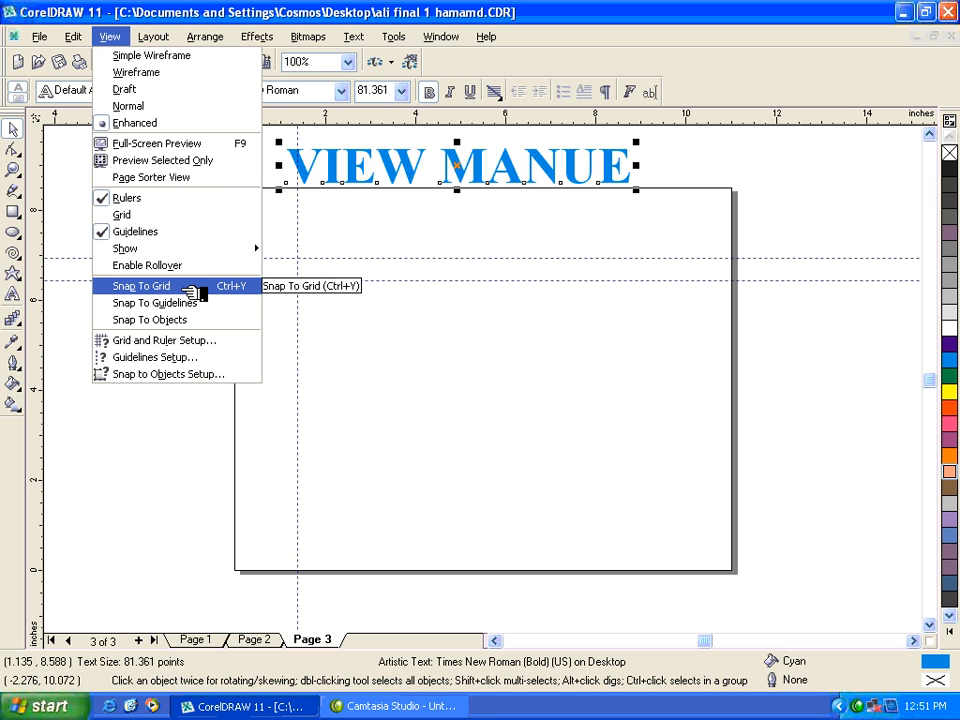
click(364, 319)
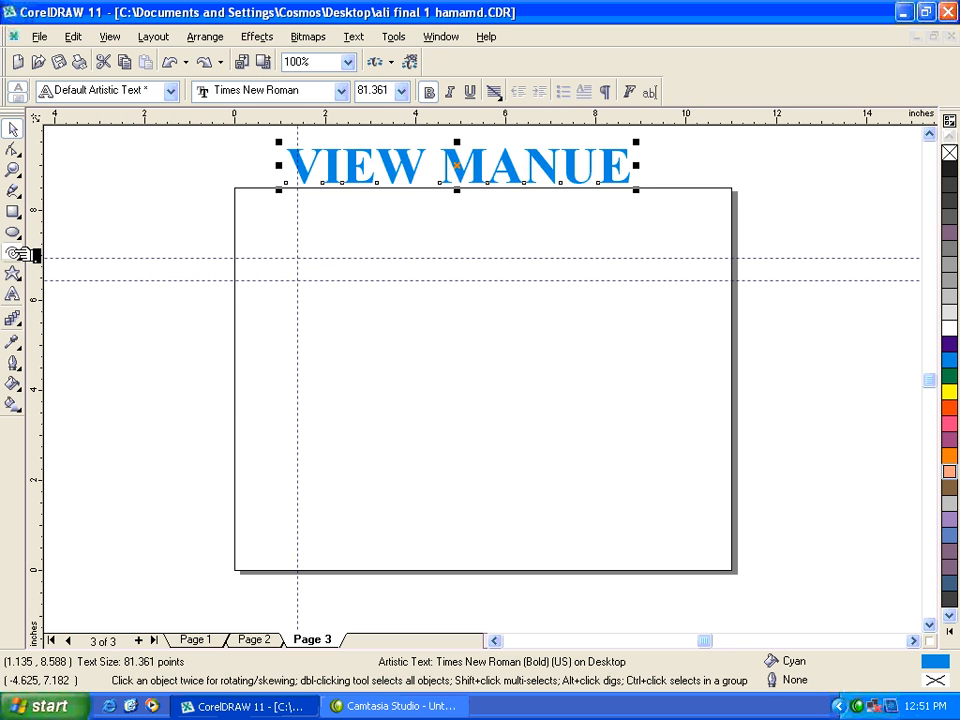
Add the artistic text COSMOS and place it inside the page, above the upper horizontal guideline and beside the vertical one.
click(14, 294)
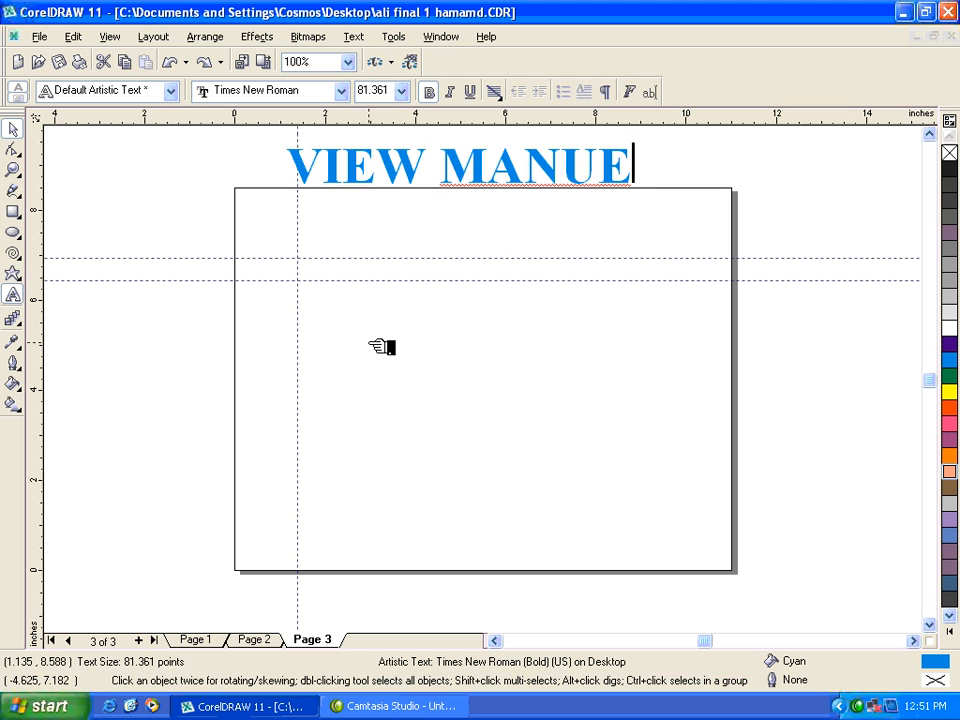
click(382, 346)
text(cosmos)
key(ctrl+space)
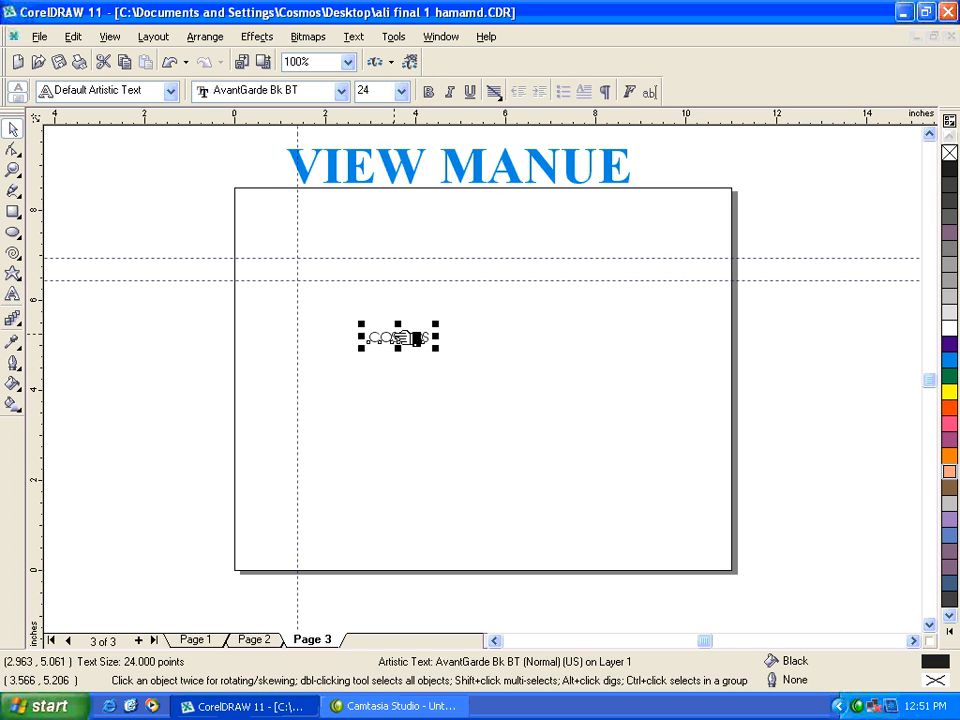
drag(398, 337, 352, 233)
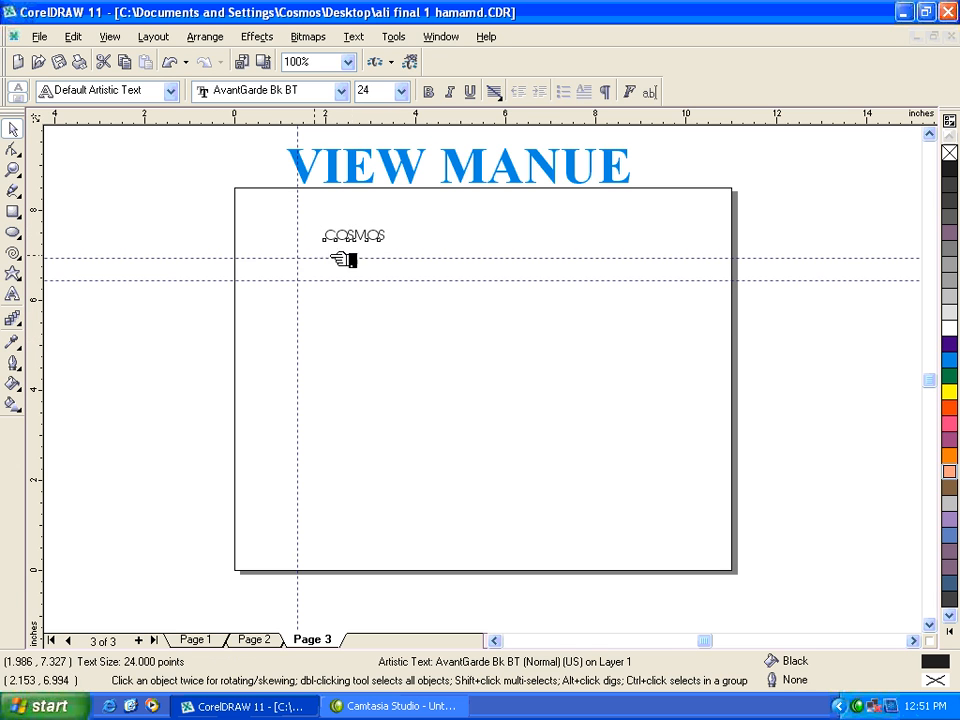
Change the font of the COSMOS text to Times New Roman.
key(z)
drag(291, 210, 362, 293)
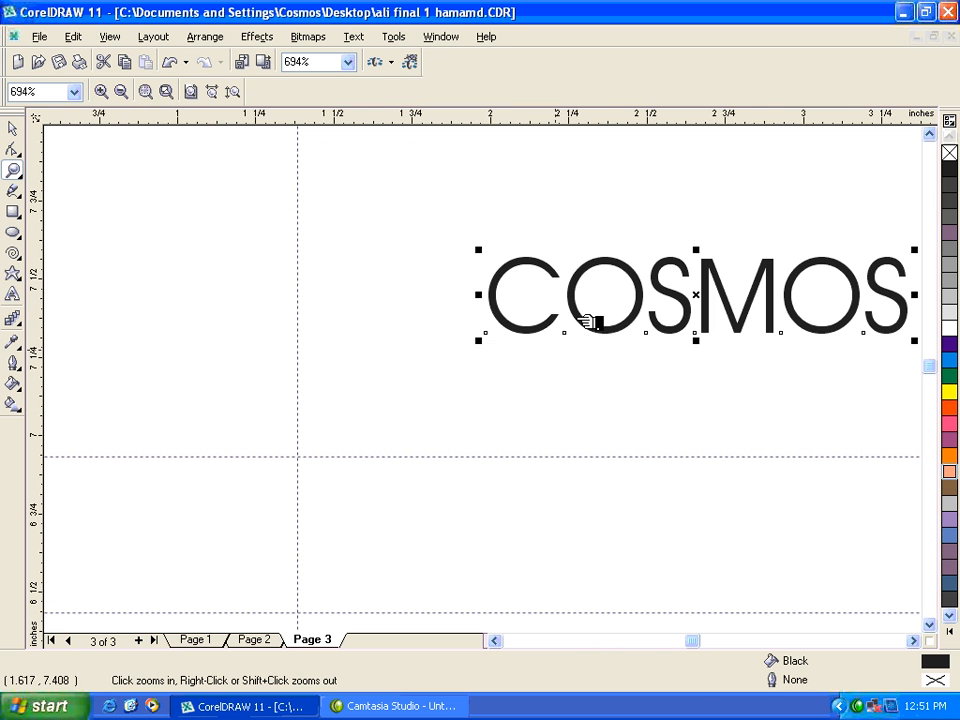
key(space)
click(318, 90)
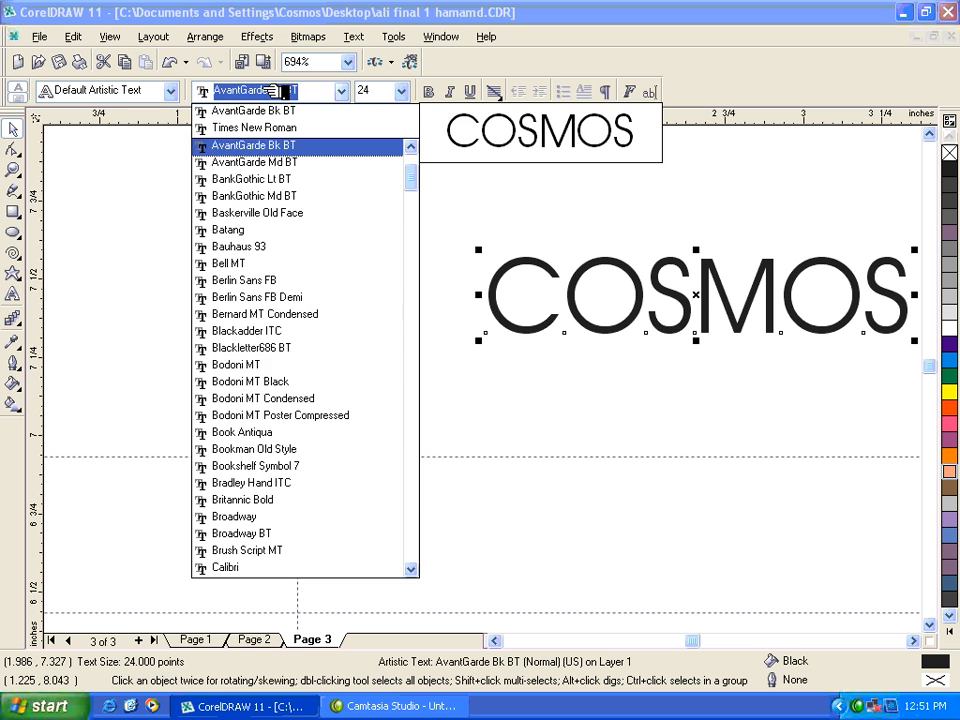
text(Times New Roman)
key(Return)
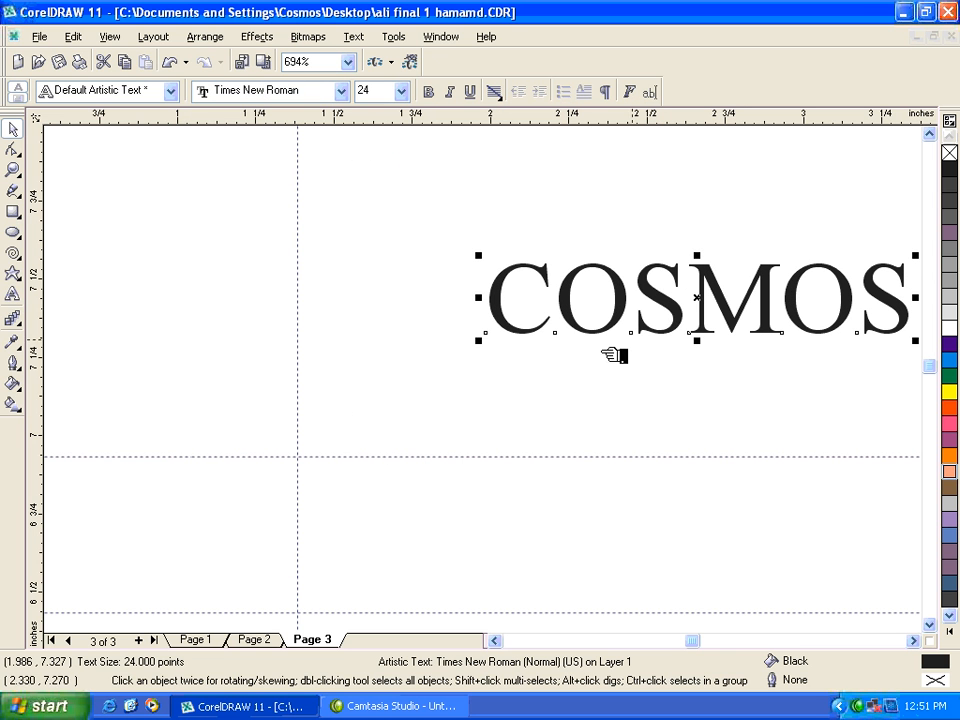
Try Snap To Grid by moving the COSMOS text to x 1.5, y 7.0 inches, and turn grid snapping off.
drag(708, 303, 561, 329)
click(111, 38)
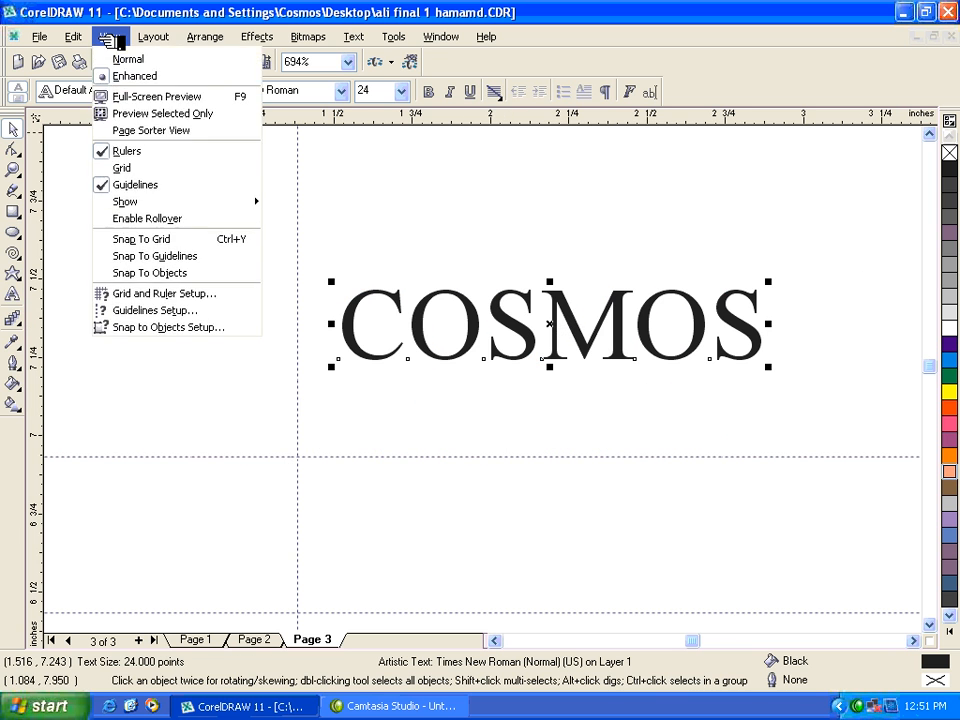
click(120, 287)
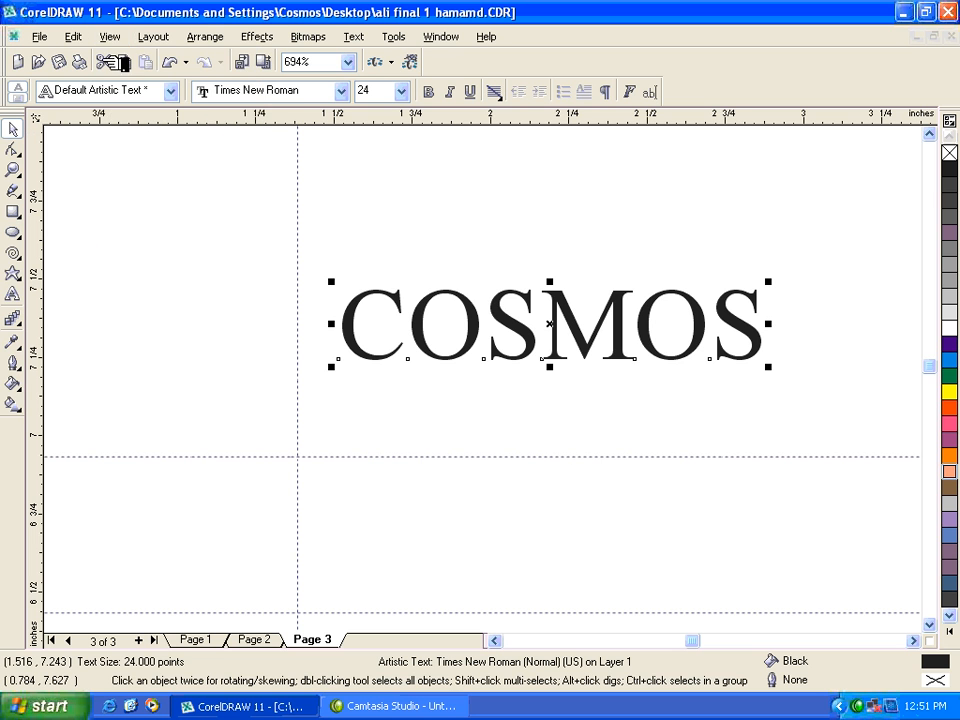
click(111, 37)
click(128, 303)
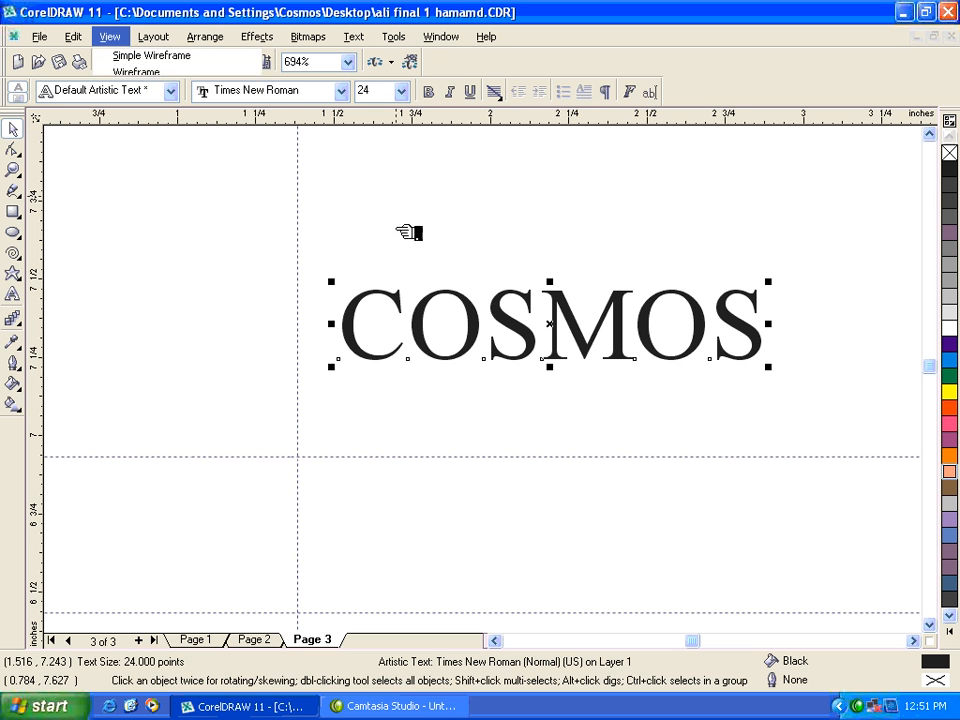
drag(480, 330, 432, 381)
click(110, 36)
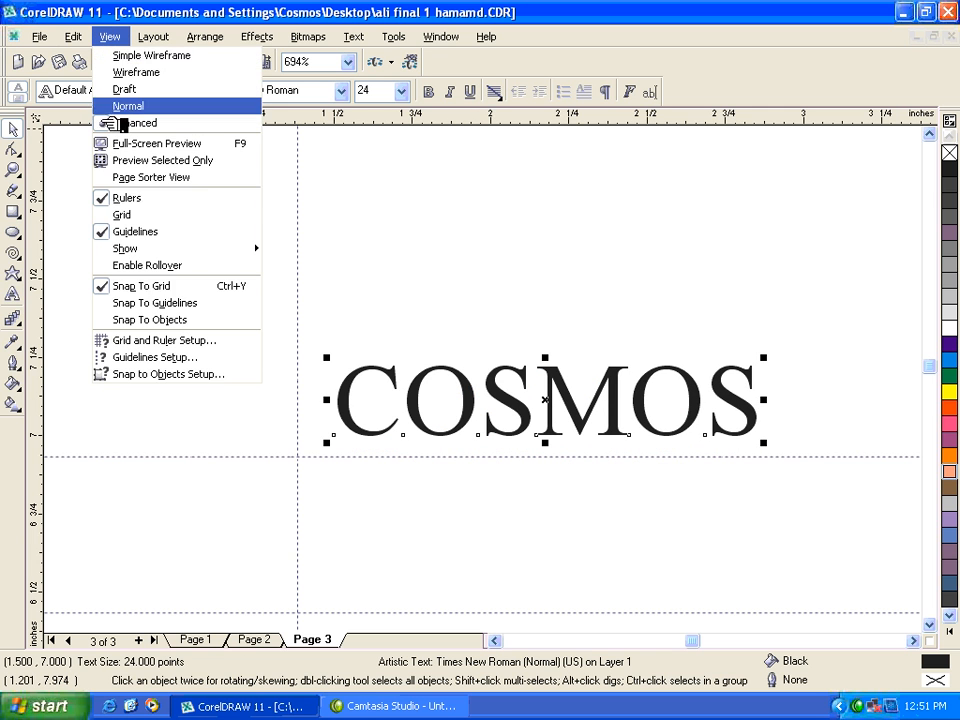
click(137, 288)
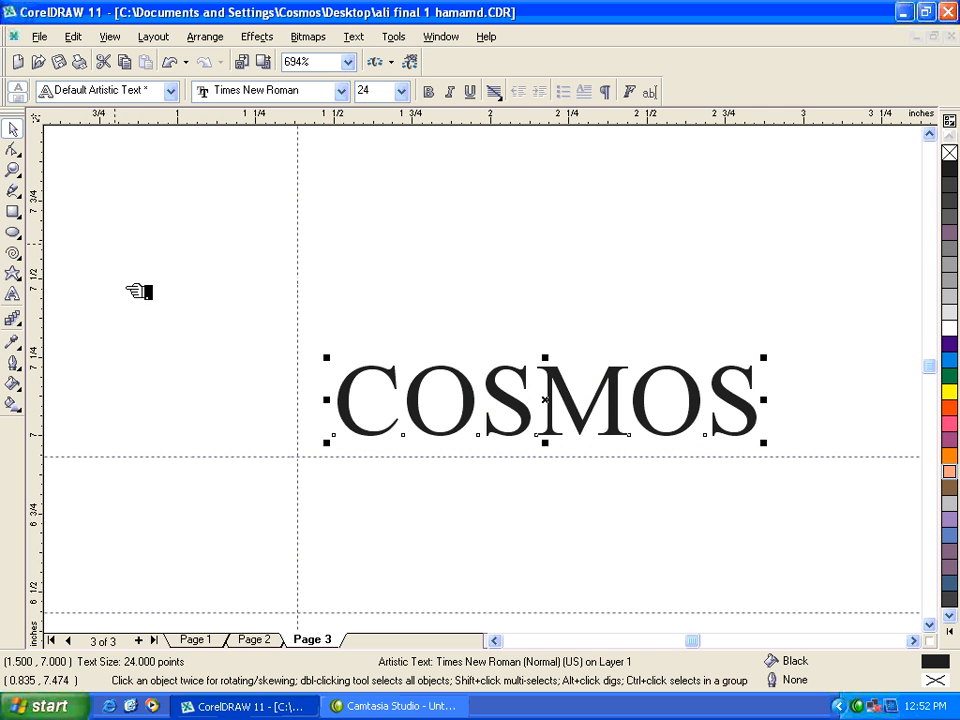
Turn on Snap To Guidelines and move the COSMOS text so its baseline rests on the upper horizontal guideline.
click(110, 36)
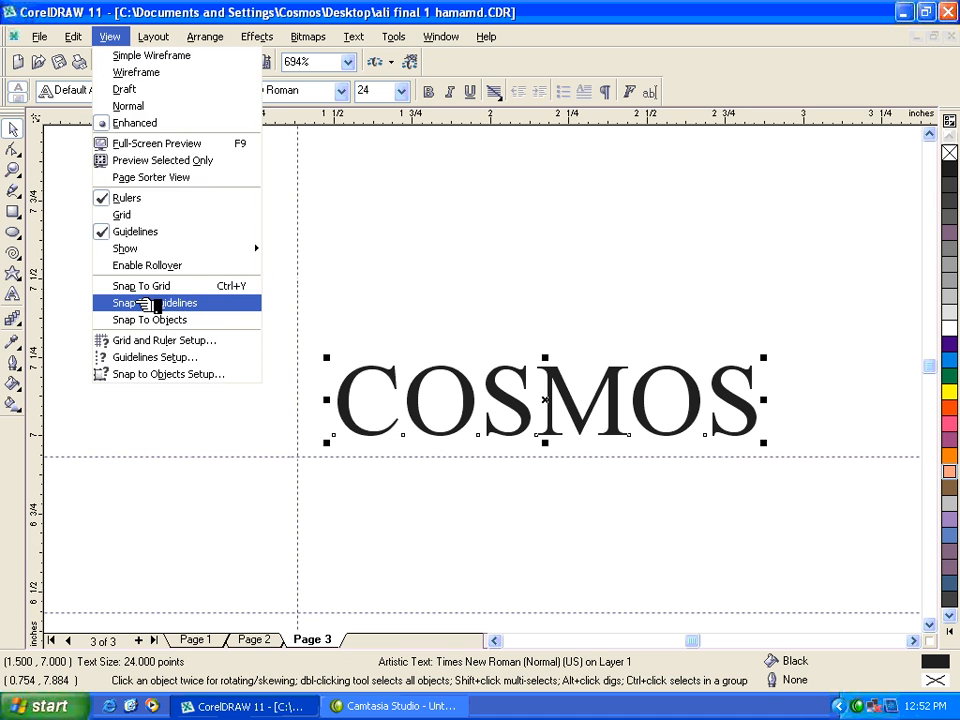
click(150, 303)
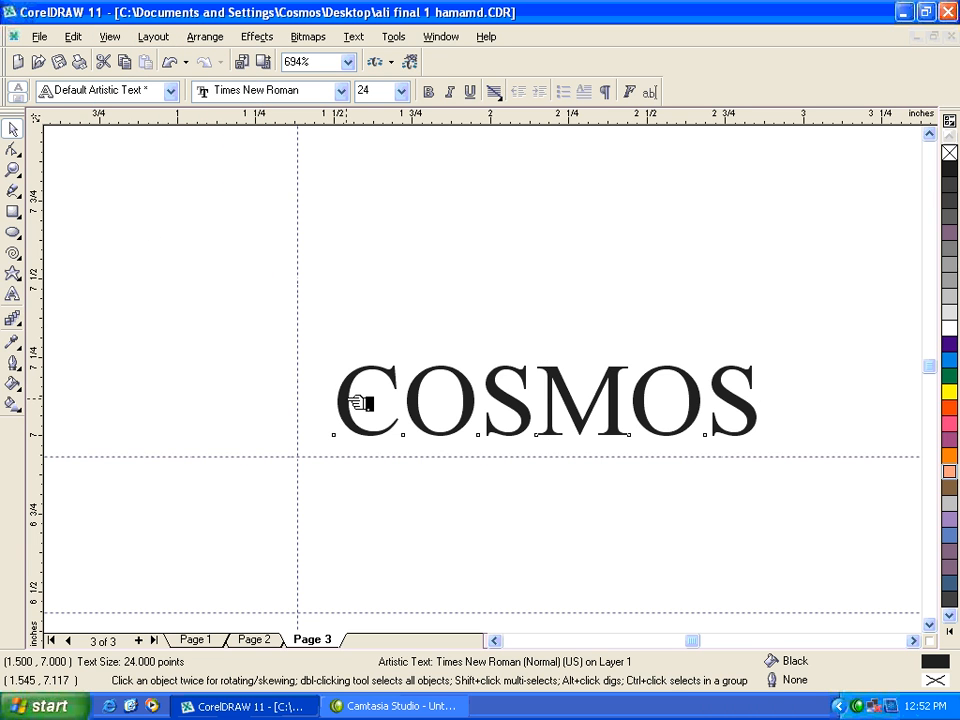
drag(360, 402, 336, 424)
Turn on Snap To Objects and move the COSMOS text up off the guideline to about x 1.52, y 7.09 inches.
click(115, 37)
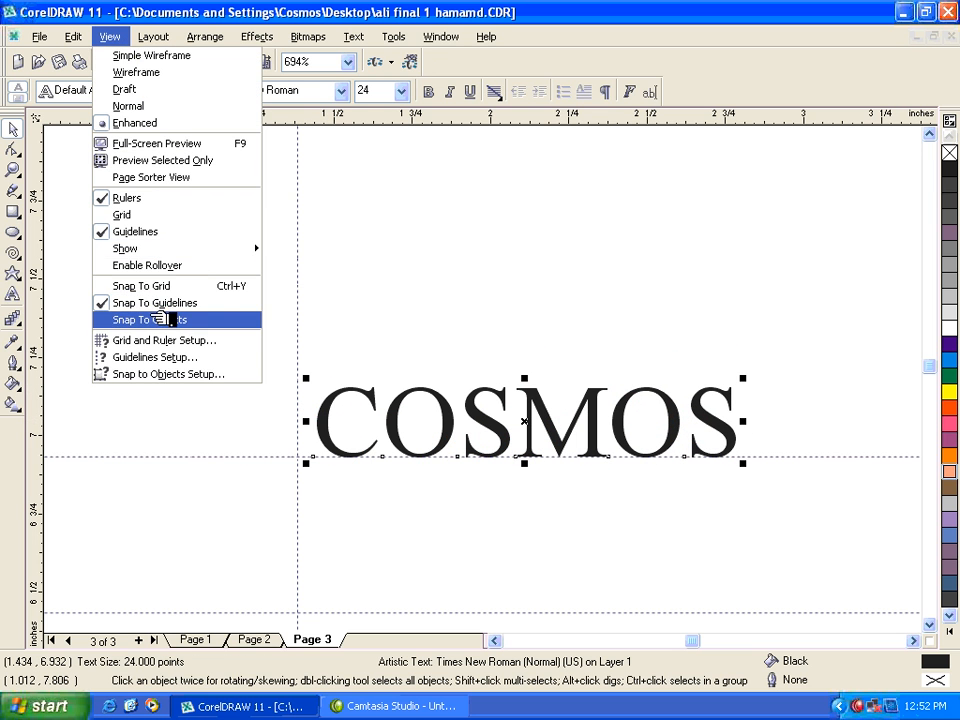
click(170, 321)
drag(334, 421, 365, 371)
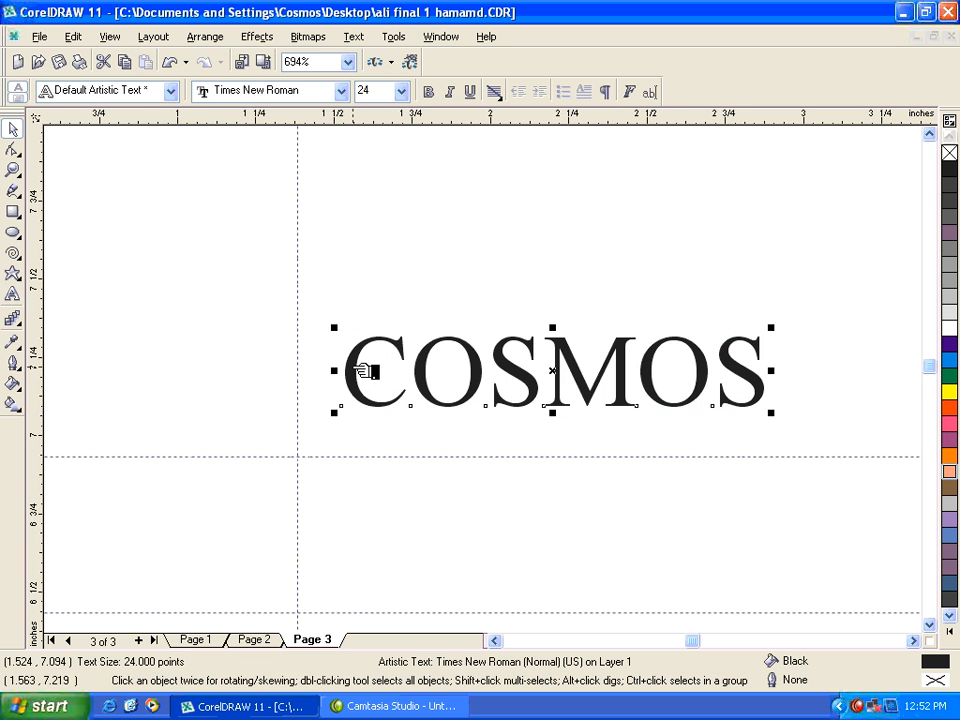
Draw a rectangle about 0.87 by 0.75 inches below the COSMOS text and place an overlapping copy beside it.
key(F3)
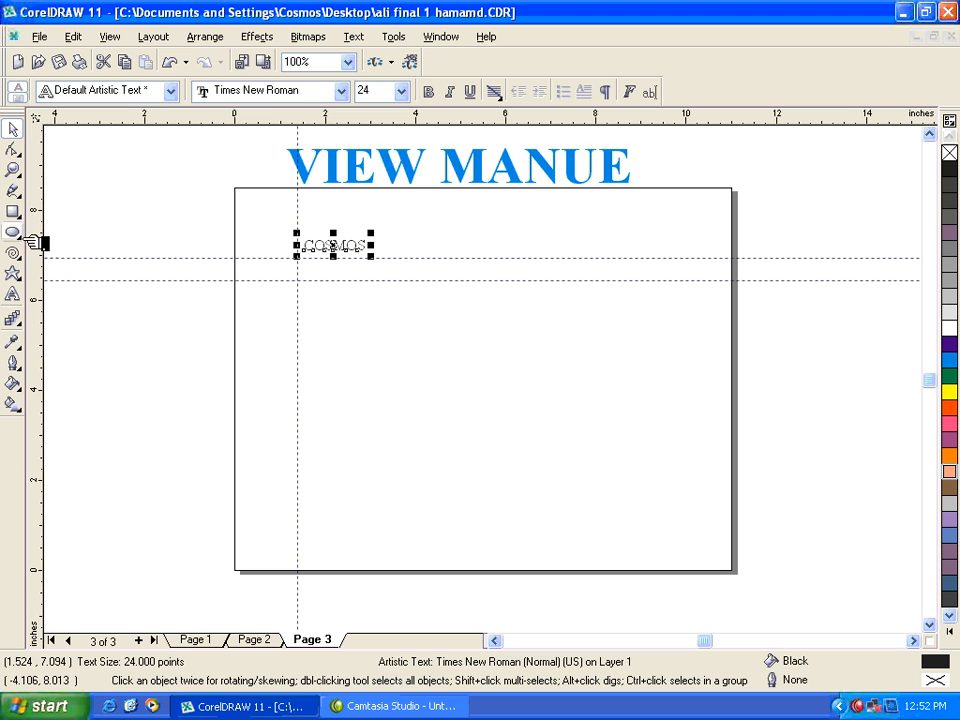
click(14, 212)
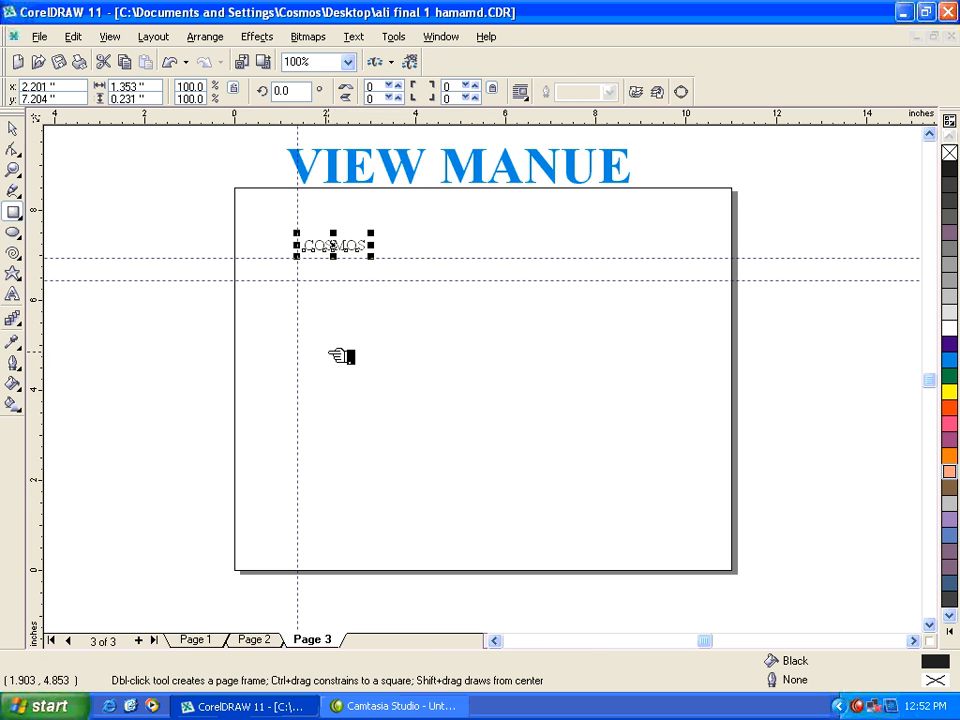
mouse_move(350, 323)
mouse_down()
mouse_move(389, 356)
mouse_move(425, 345)
mouse_move(396, 373)
mouse_move(396, 364)
mouse_move(376, 368)
mouse_move(384, 373)
mouse_move(379, 338)
mouse_move(381, 351)
mouse_move(444, 349)
mouse_move(364, 344)
mouse_up()
key(space)
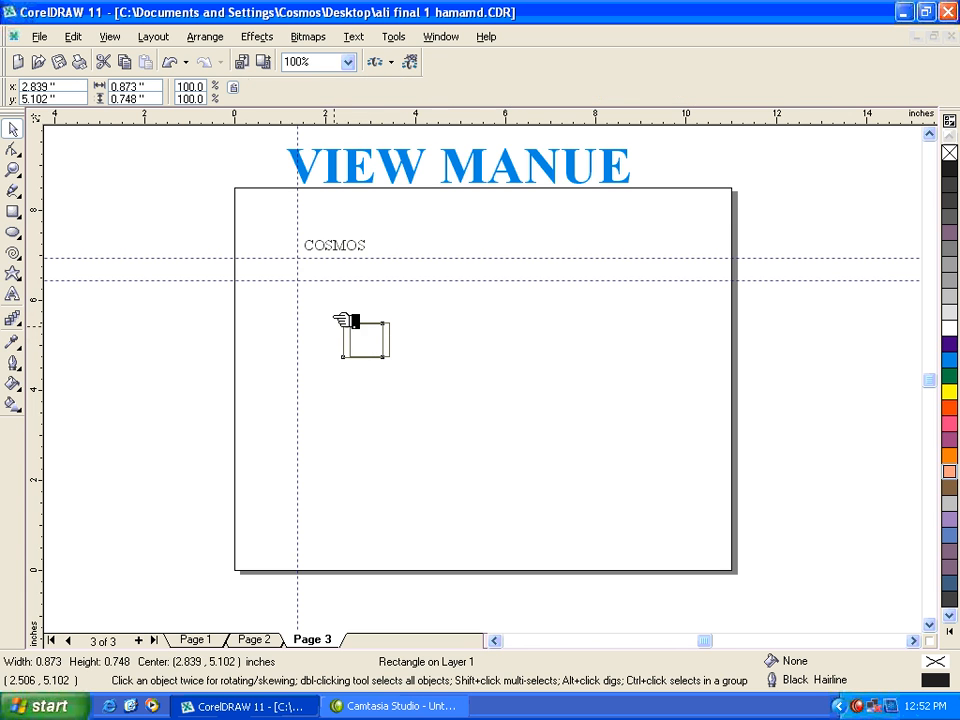
Copy the rectangle to the right of the first one and place another overlapping copy centred at about x 4.08, y 5.04 inches.
key(z)
drag(332, 302, 458, 399)
key(space)
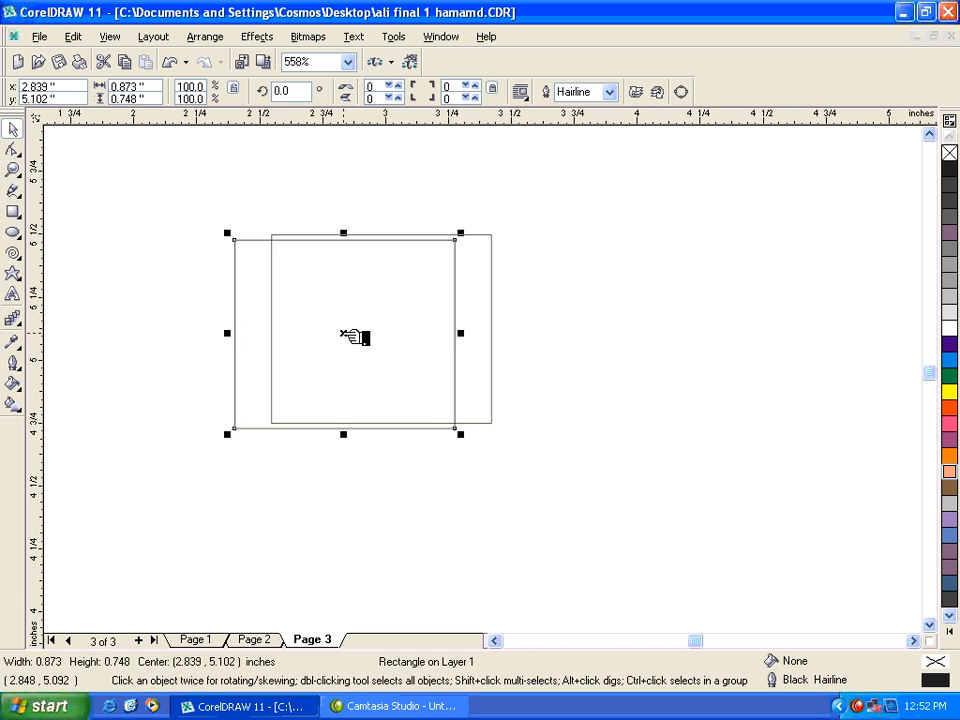
drag(343, 333, 720, 345)
right_click(568, 402)
key(F3)
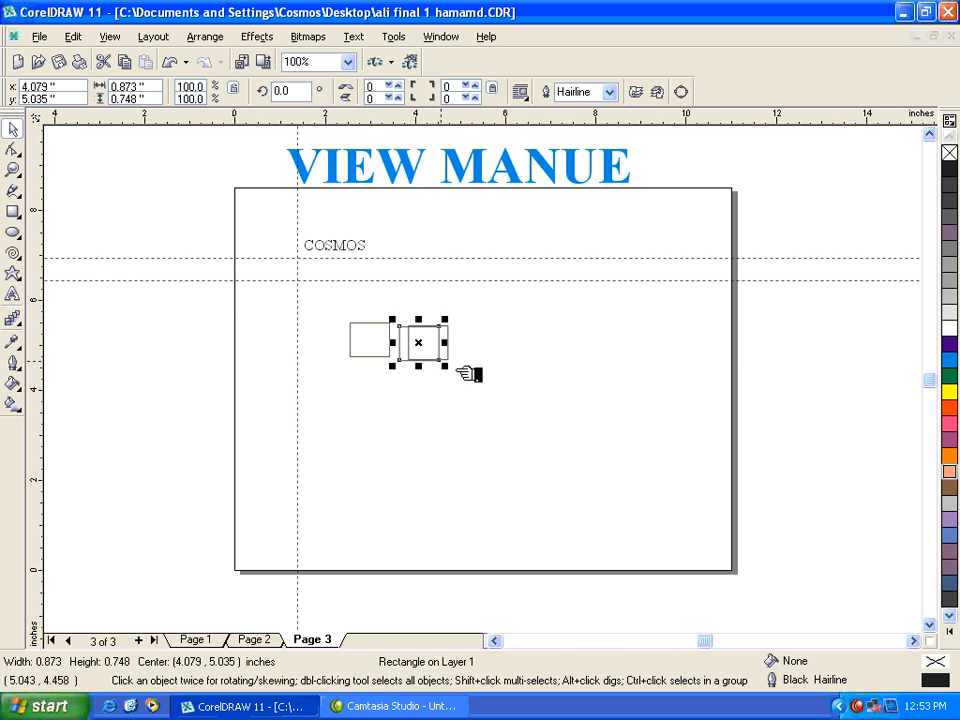
Move the selected rectangle up to the lower horizontal guideline and snap copies in a row beneath it, the last centred at x 5.20, y 6.06 inches.
drag(427, 345, 427, 288)
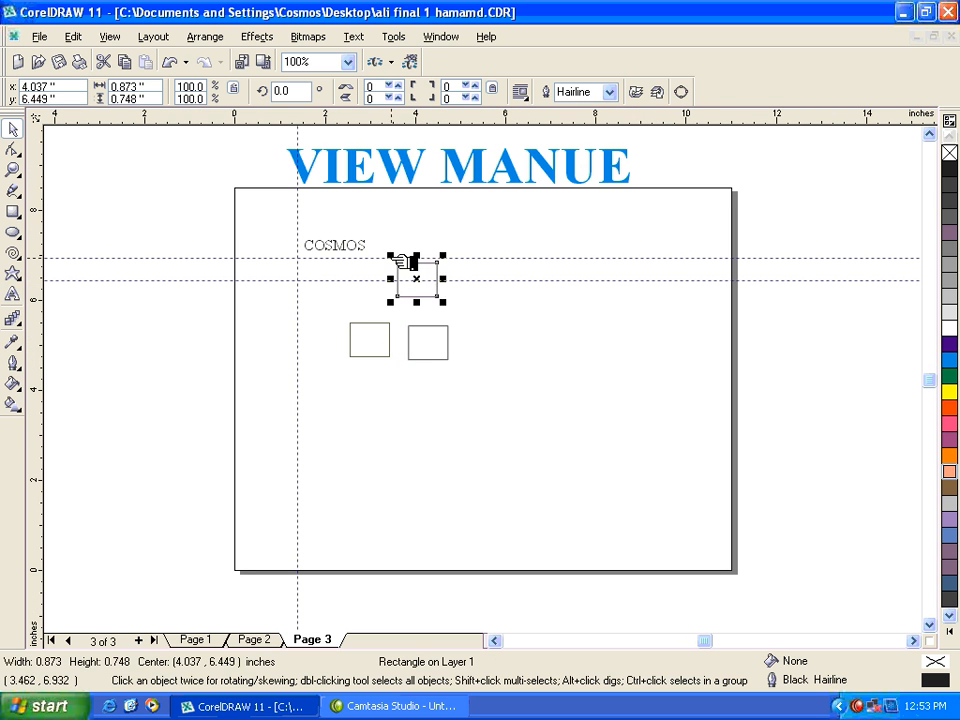
key(F2)
key(shift+F2)
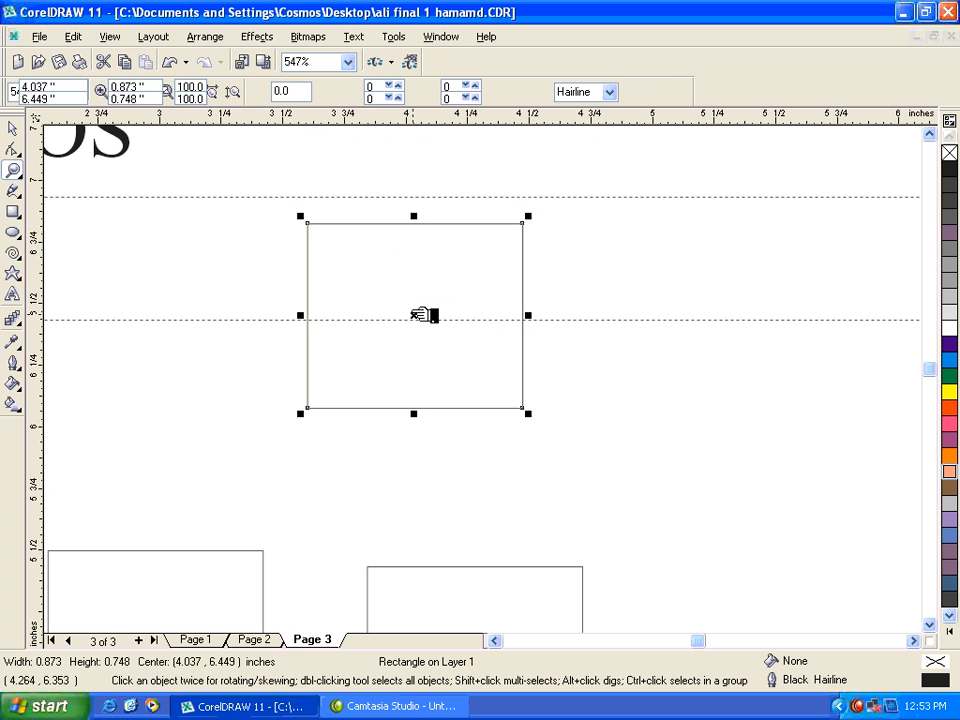
key(space)
drag(424, 315, 706, 414)
drag(730, 414, 712, 401)
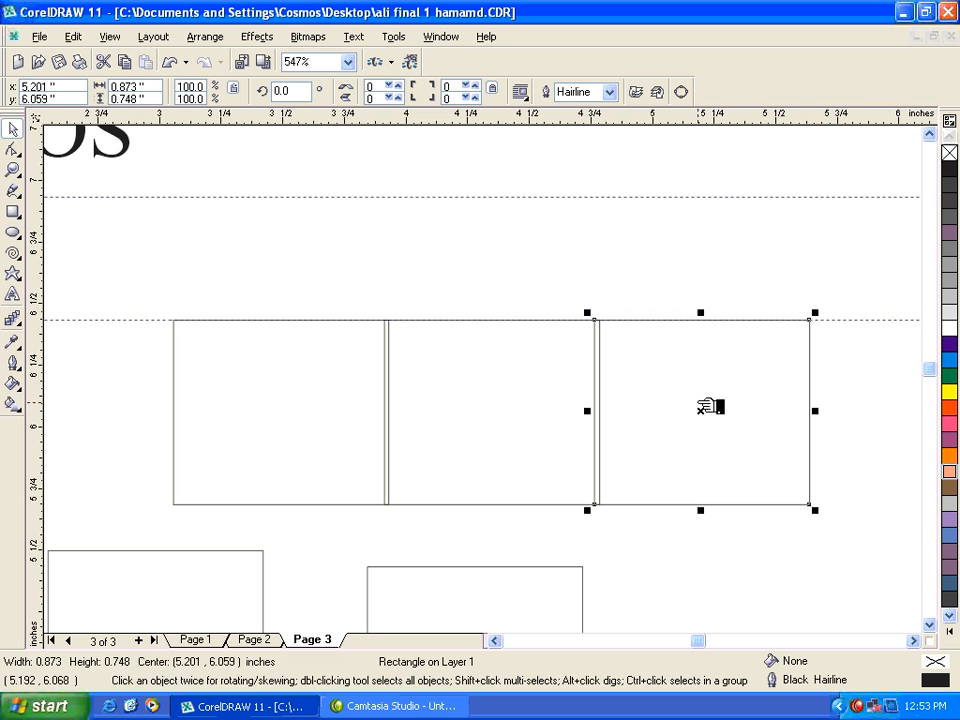
Turn off Snap To Objects and Snap To Guidelines, and move the rightmost rectangle freely to about x 5.17, y 6.08 inches.
click(112, 37)
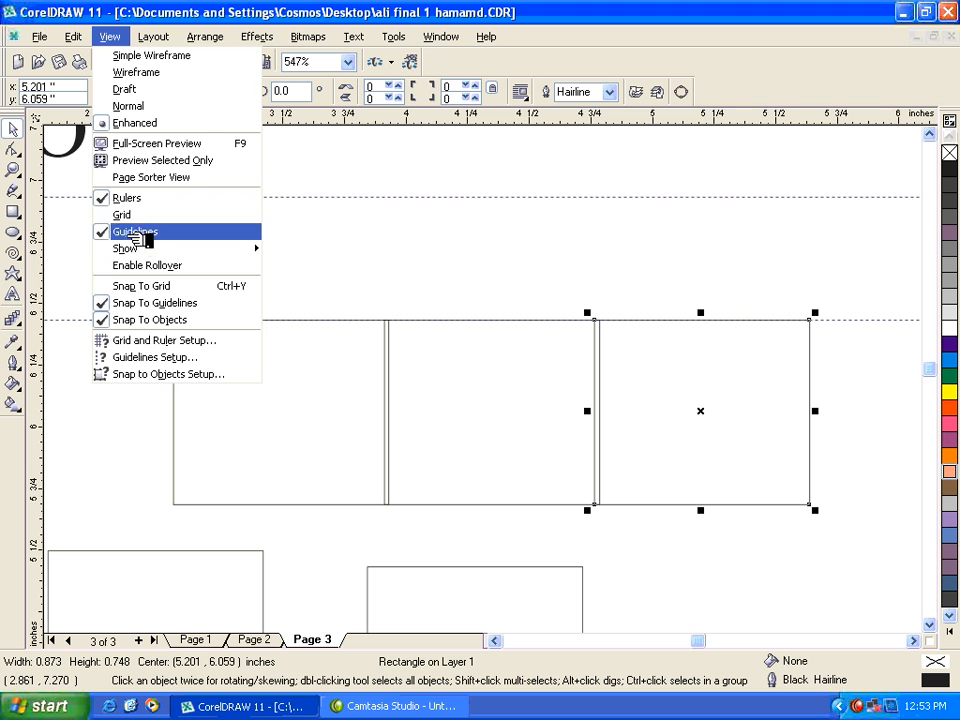
click(140, 312)
click(110, 37)
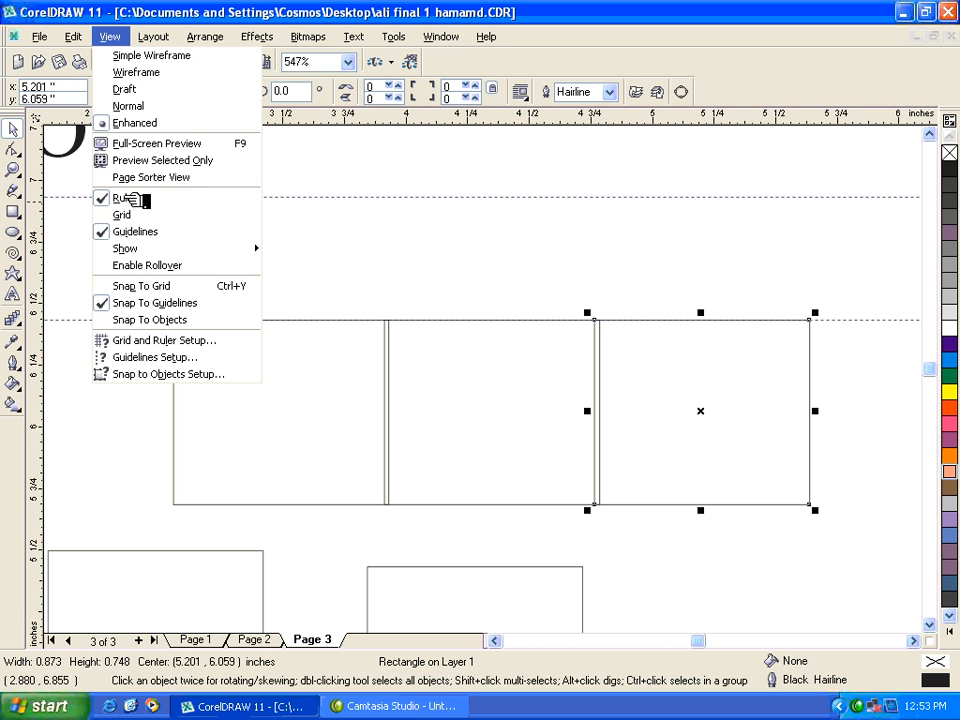
click(146, 302)
drag(606, 424, 685, 408)
key(shift+F4)
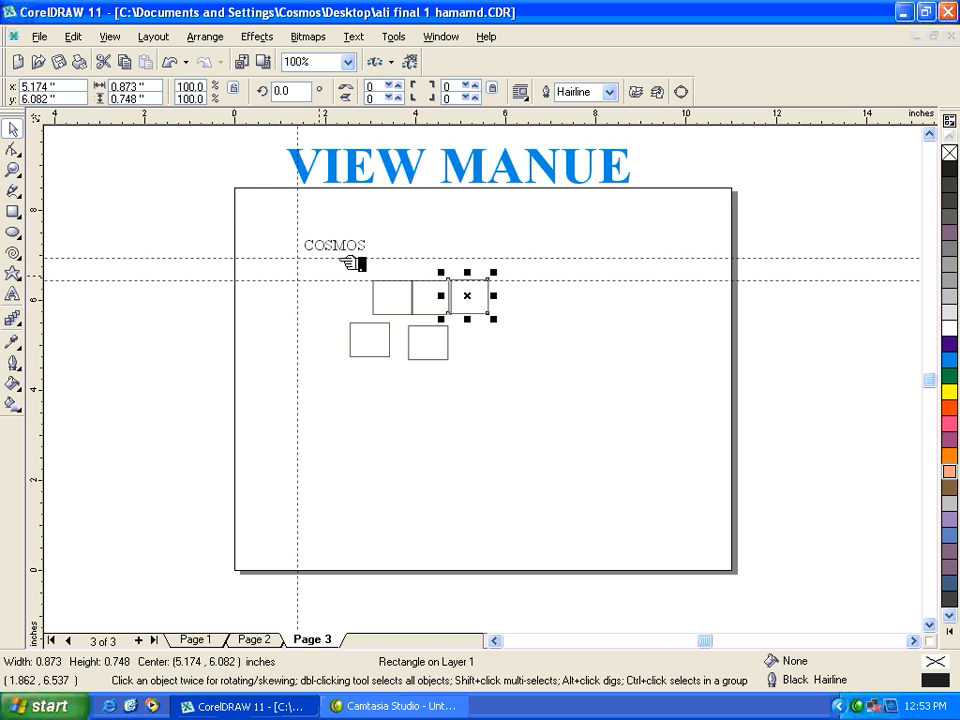
Review the grid frequency and display options in the Grid and Ruler Setup, and close it without changes.
click(110, 36)
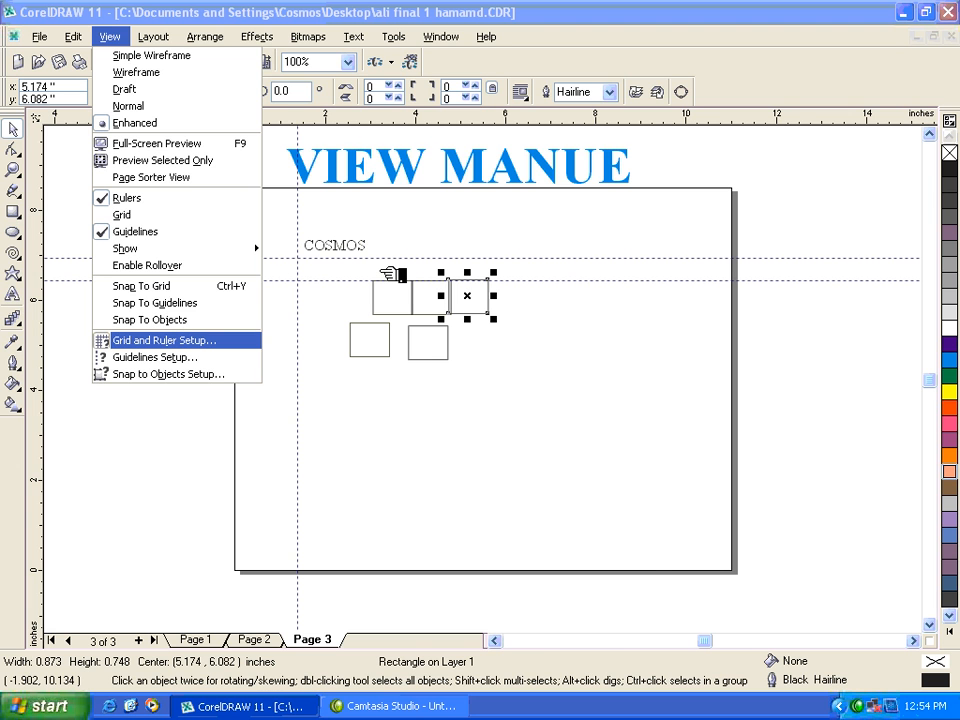
key(Return)
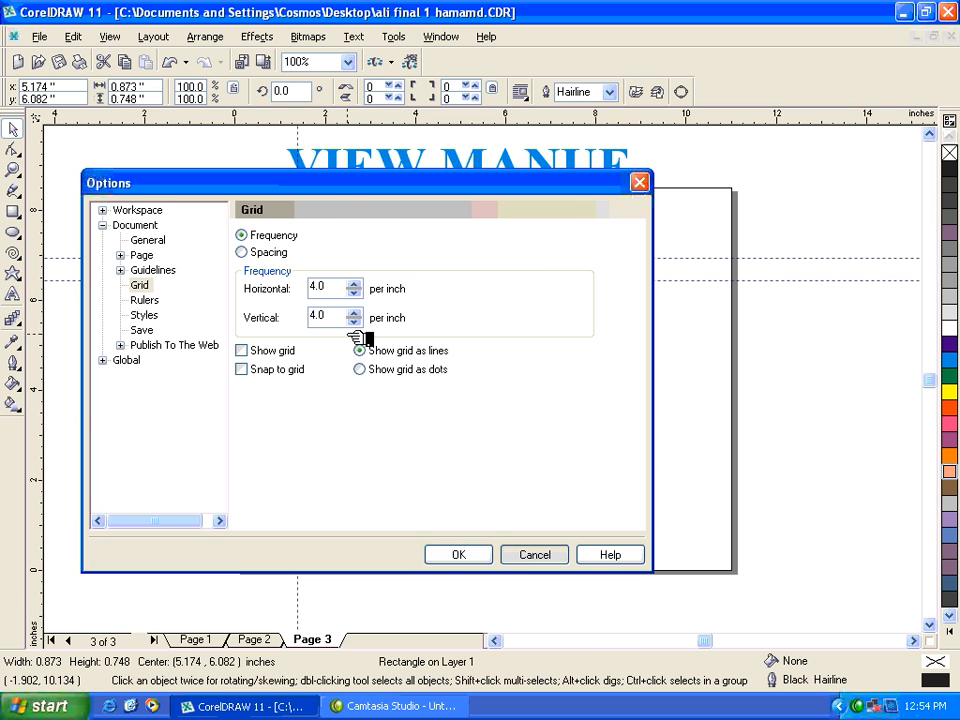
key(Escape)
Turn on the grid display for the drawing.
click(73, 36)
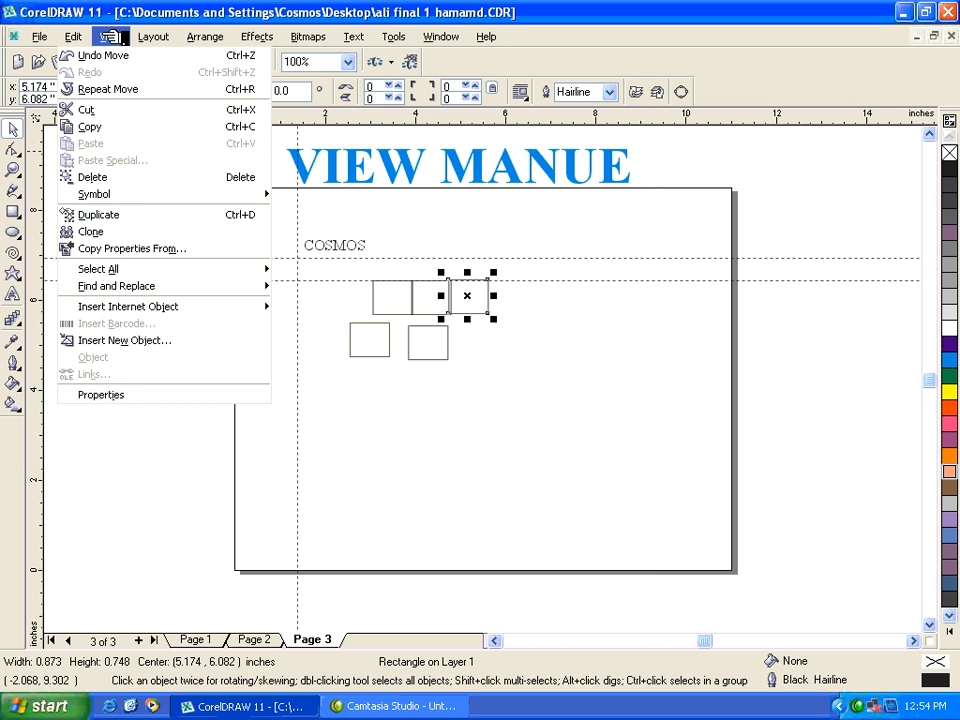
mouse_move(113, 40)
click(122, 214)
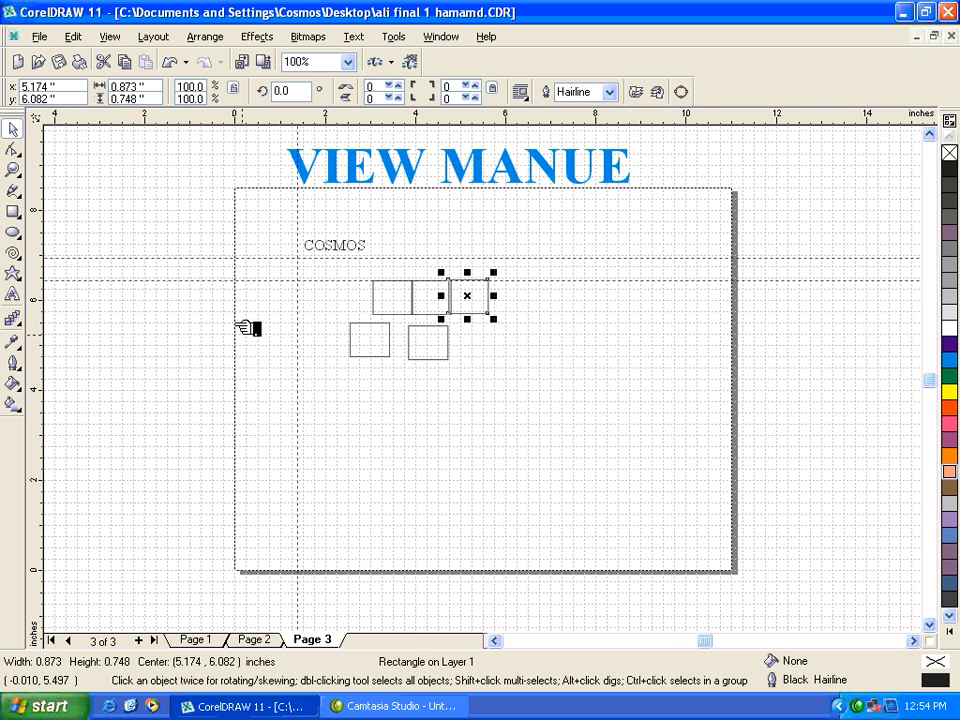
Set the grid's horizontal frequency to 10 per inch in the Grid and Ruler Setup.
key(z)
drag(317, 383, 396, 449)
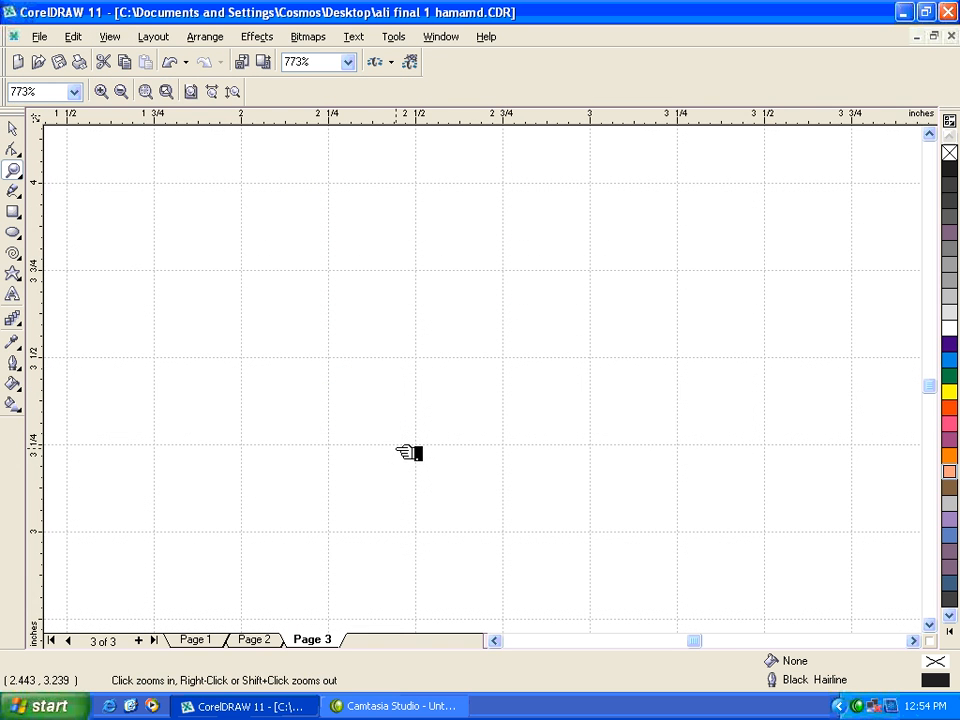
key(space)
click(73, 36)
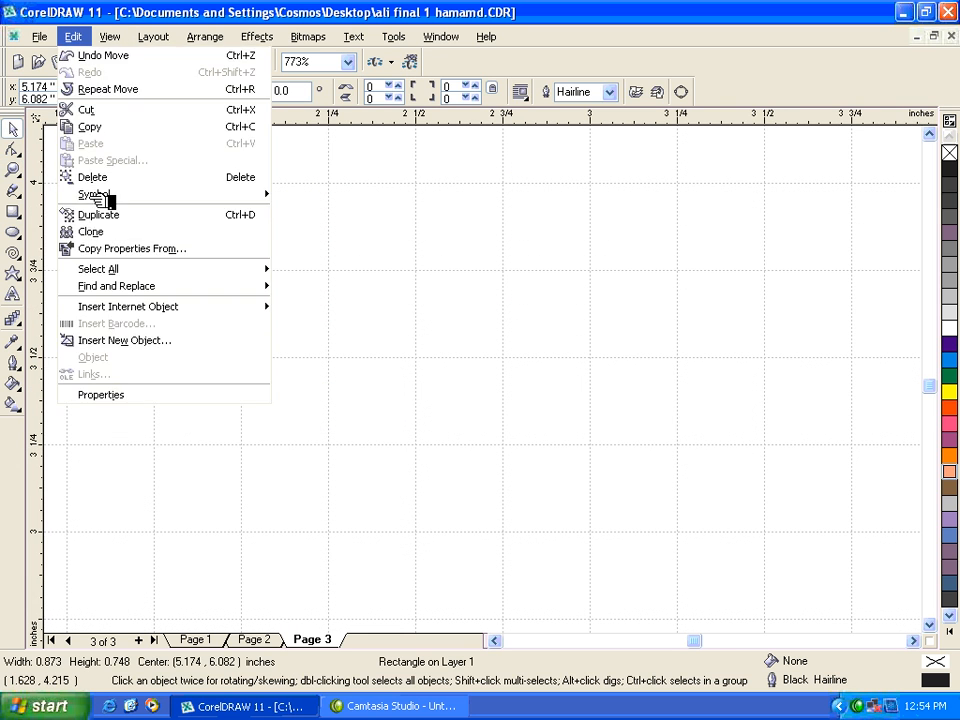
mouse_move(110, 36)
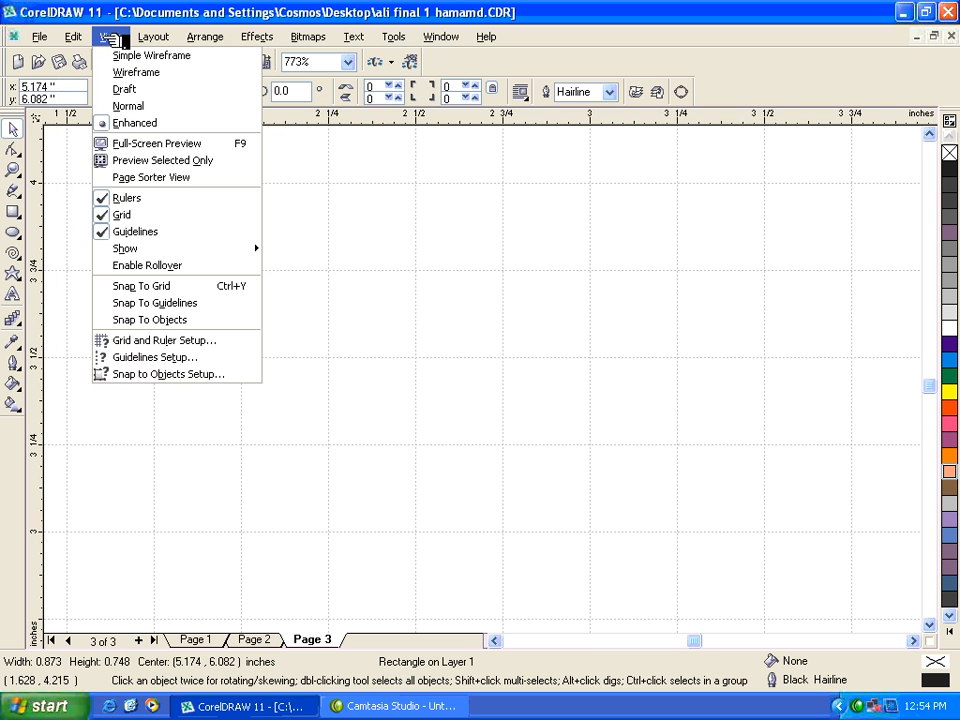
click(177, 341)
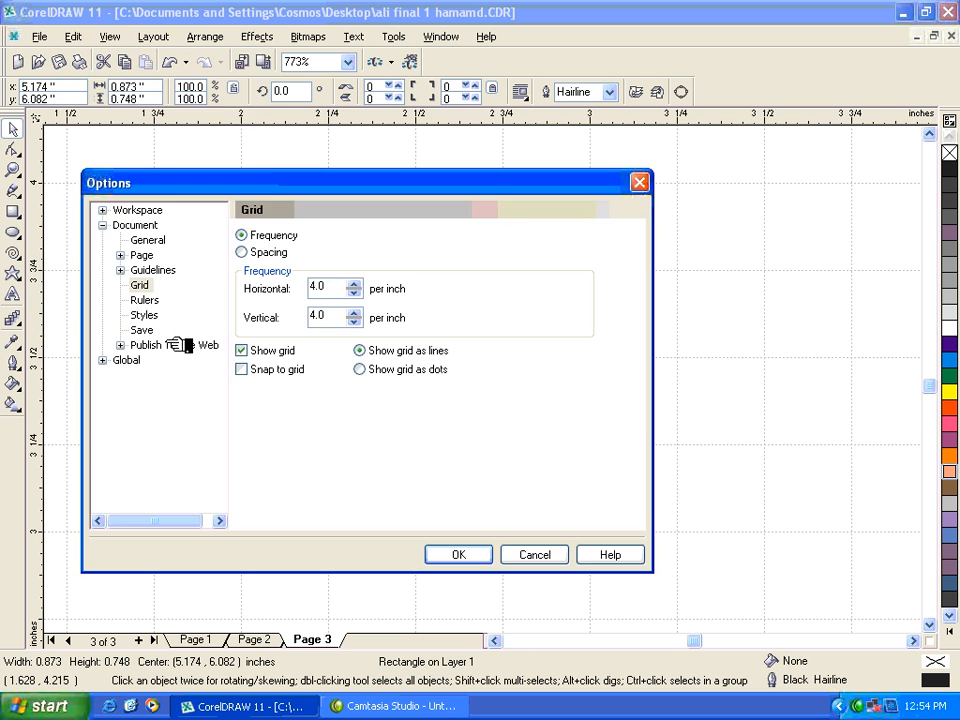
click(142, 286)
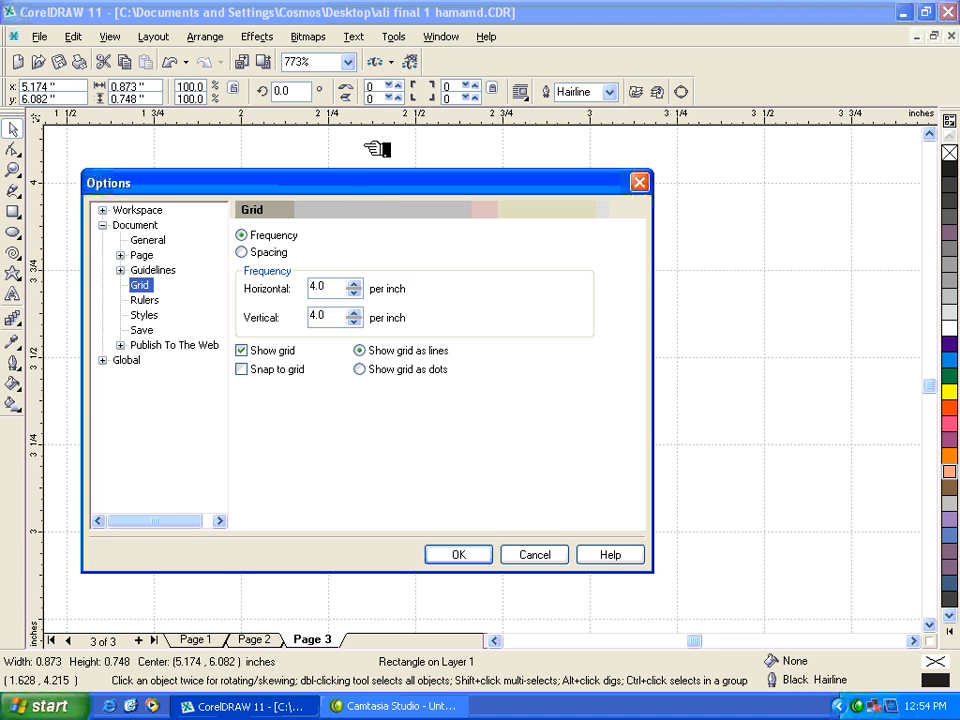
drag(338, 289, 279, 291)
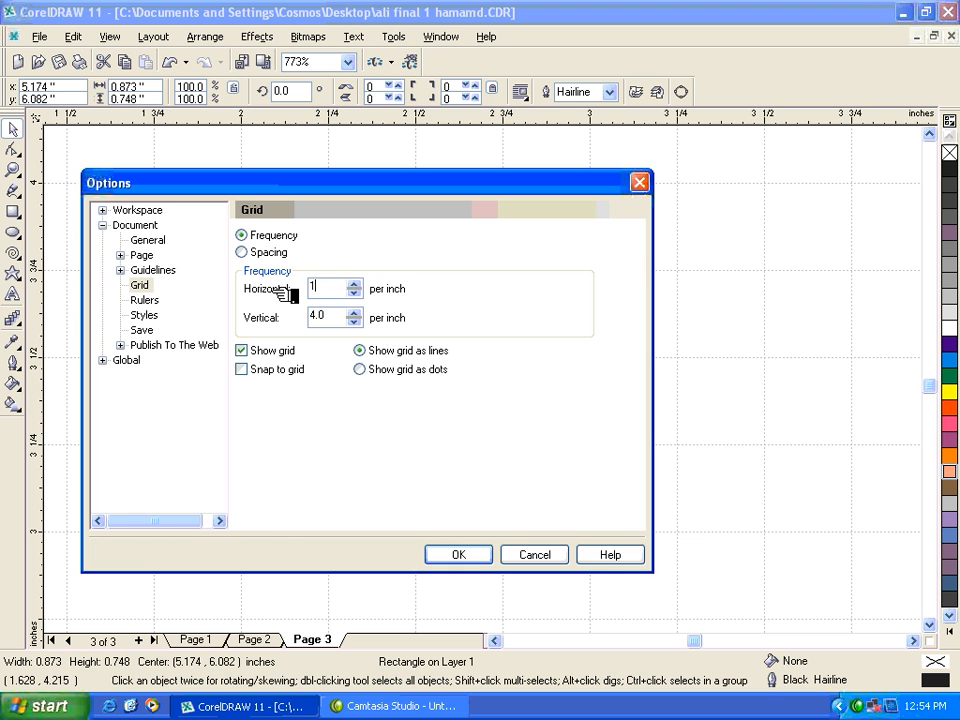
text(10)
click(484, 556)
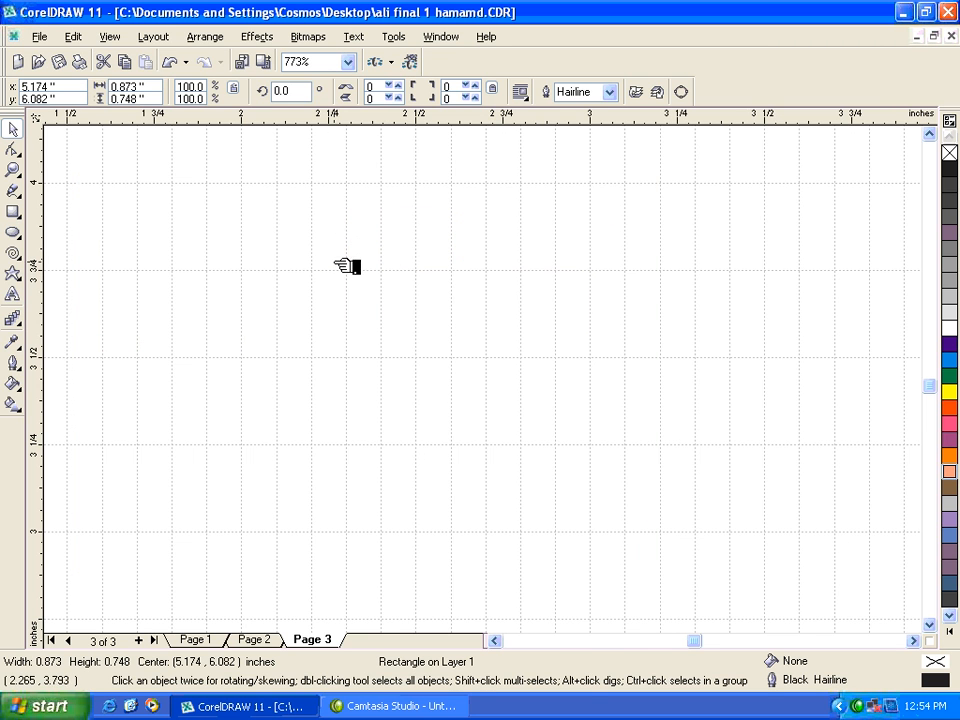
Set the grid's horizontal frequency back to 4 per inch in the Grid and Ruler Setup.
click(110, 36)
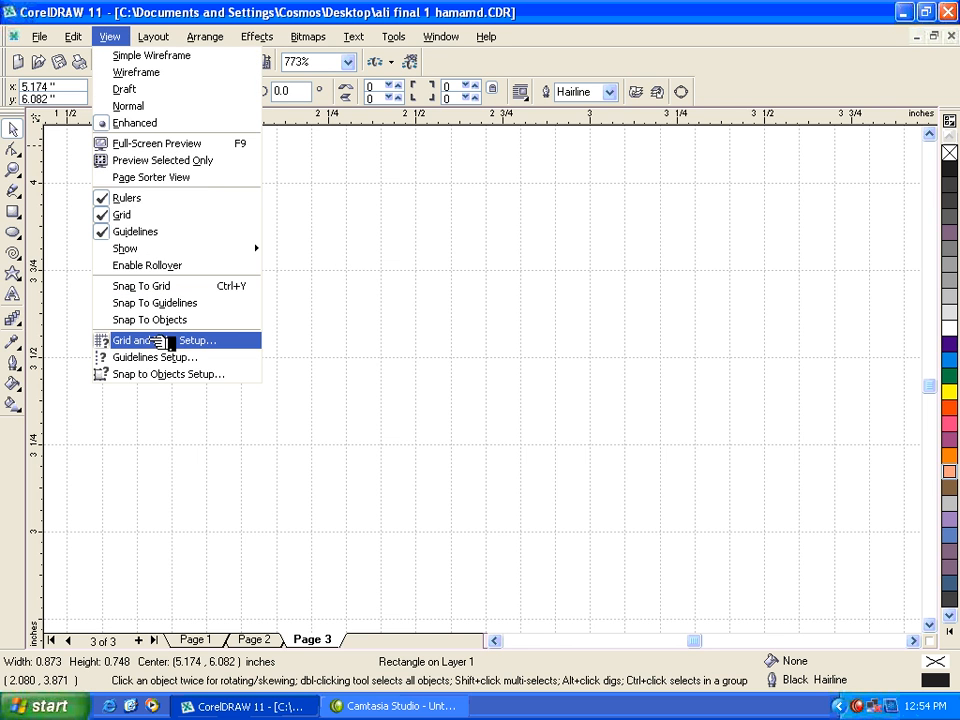
click(200, 341)
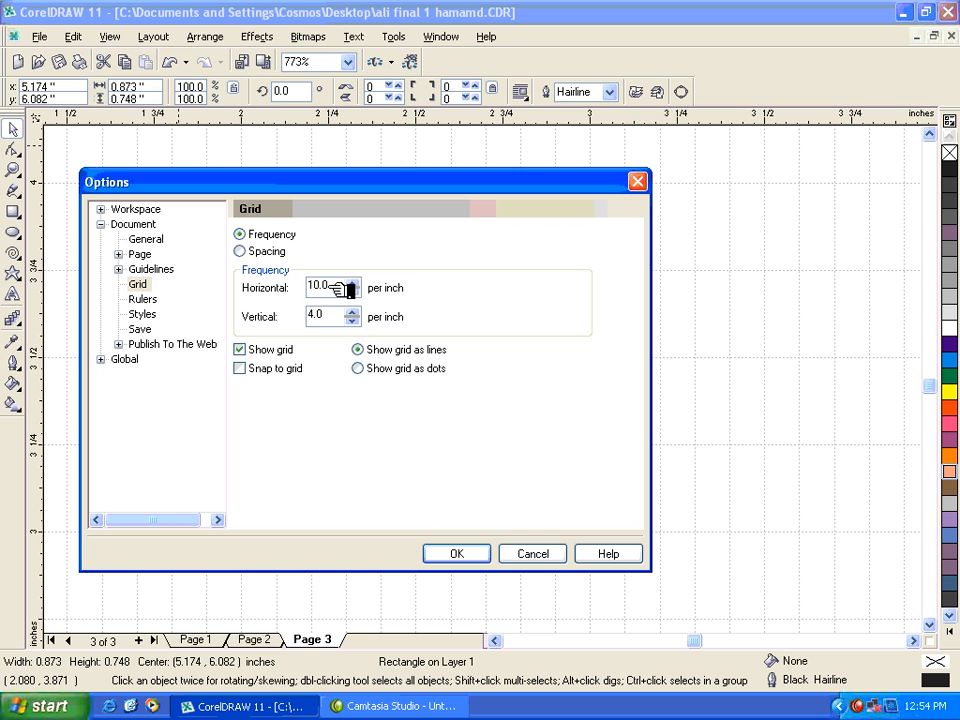
double_click(310, 288)
text(4)
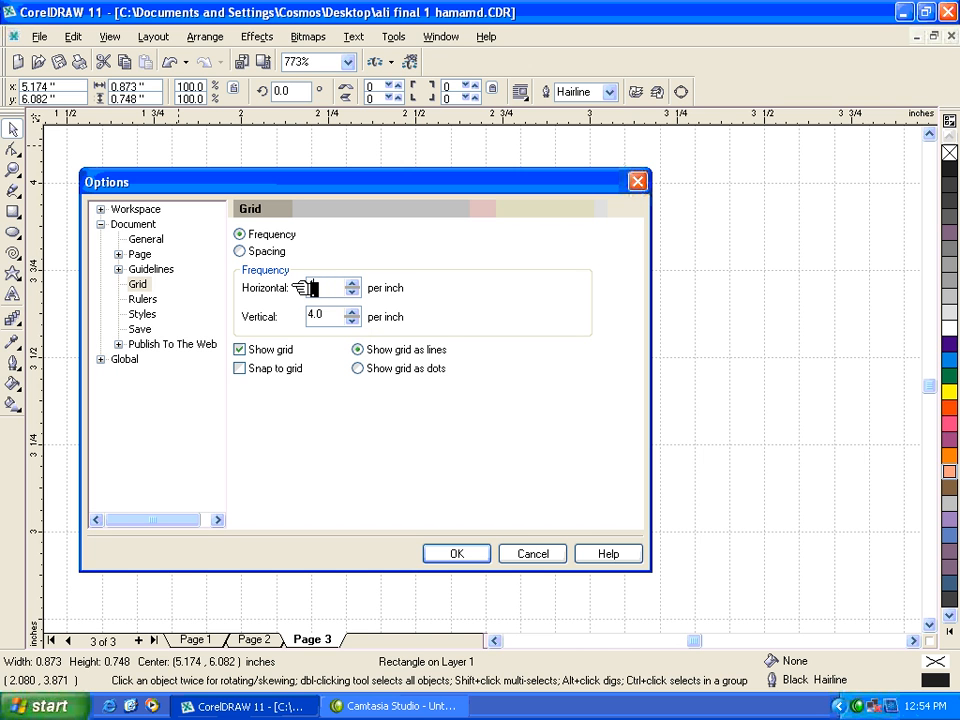
key(Return)
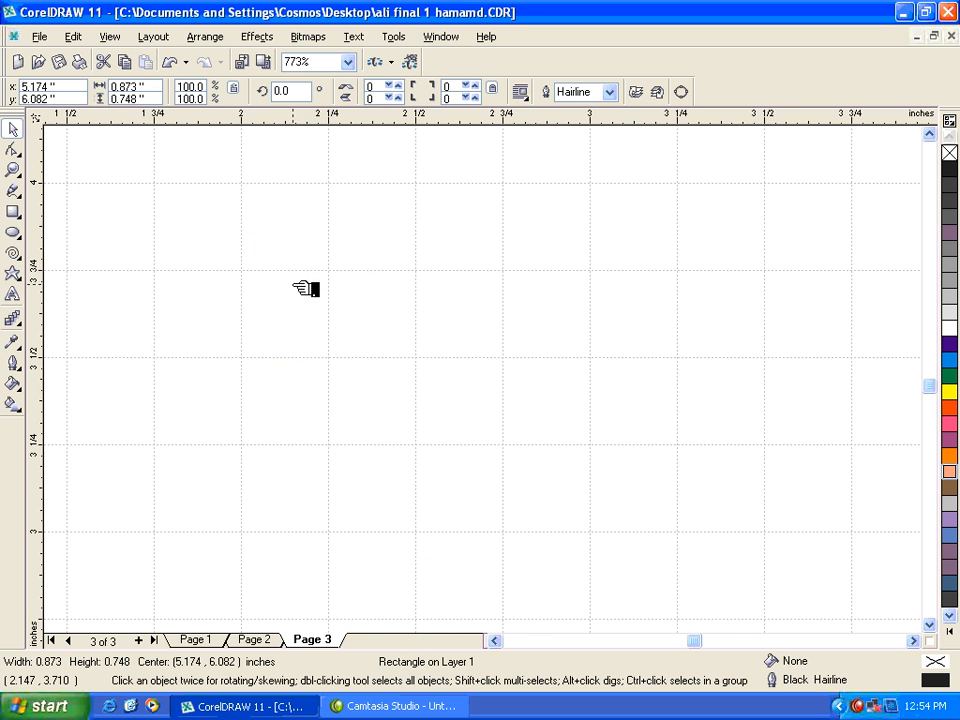
key(F3)
click(110, 38)
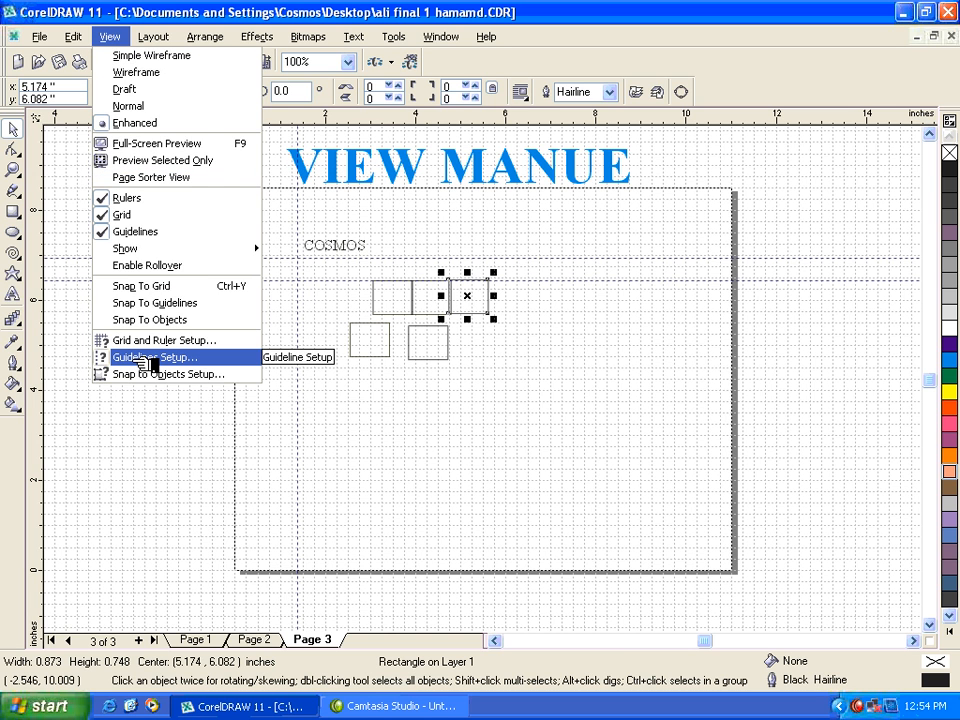
click(396, 446)
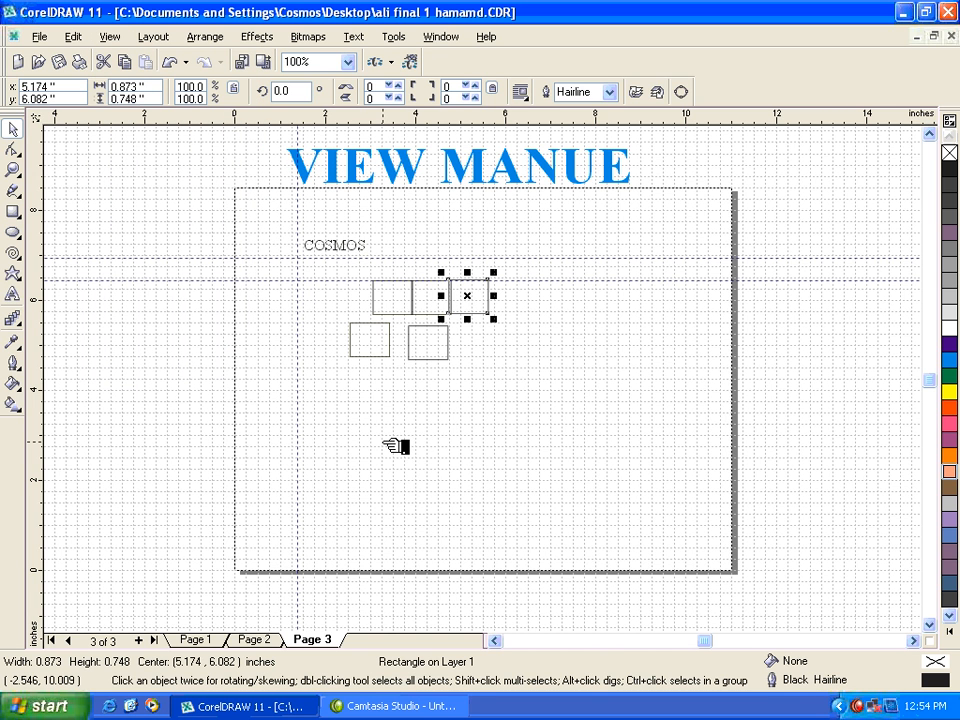